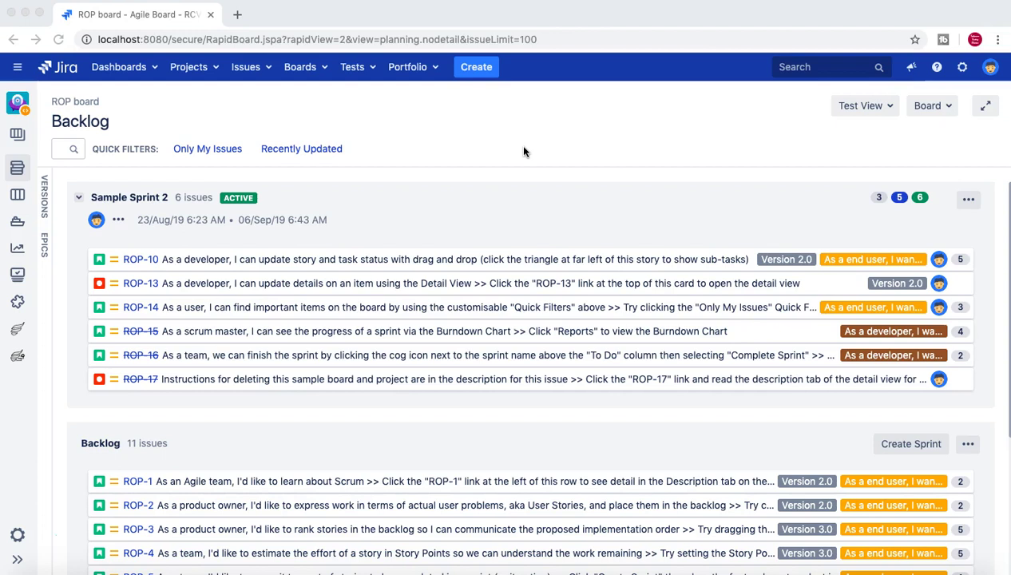
- Start a new Bug issue and scroll the form to the Assignee field showing Automatic
click(478, 74)
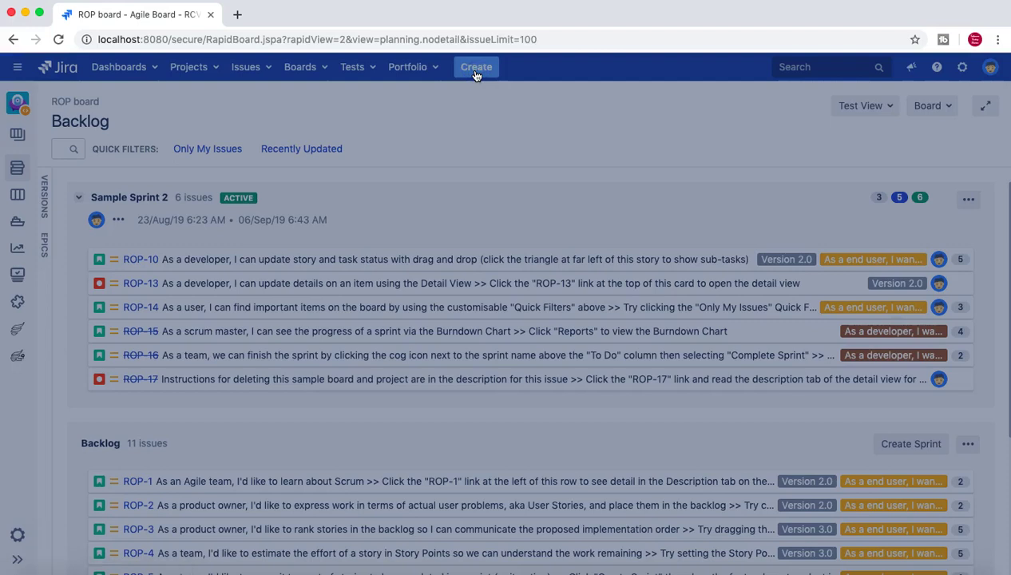
click(497, 75)
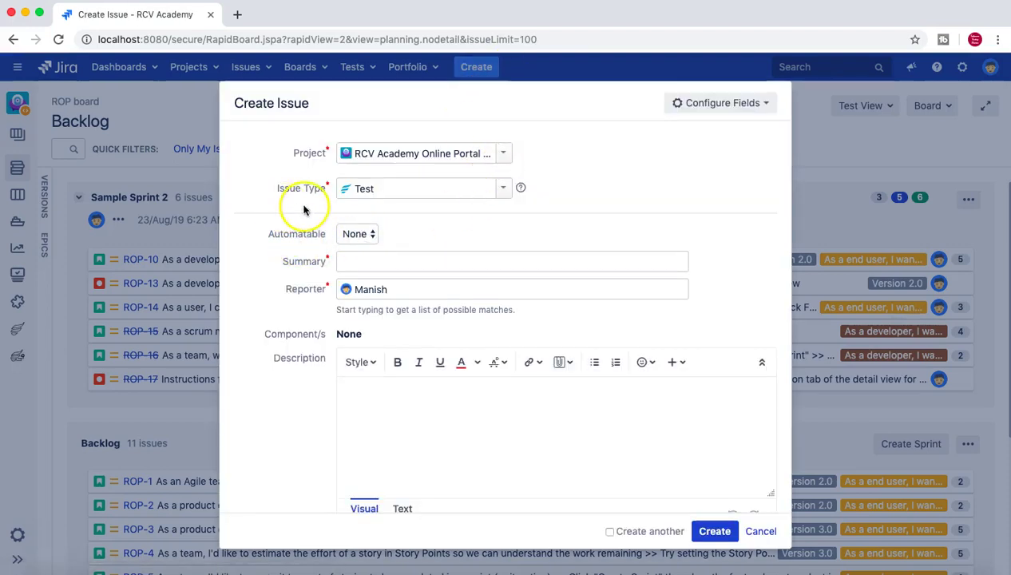
click(501, 188)
click(413, 239)
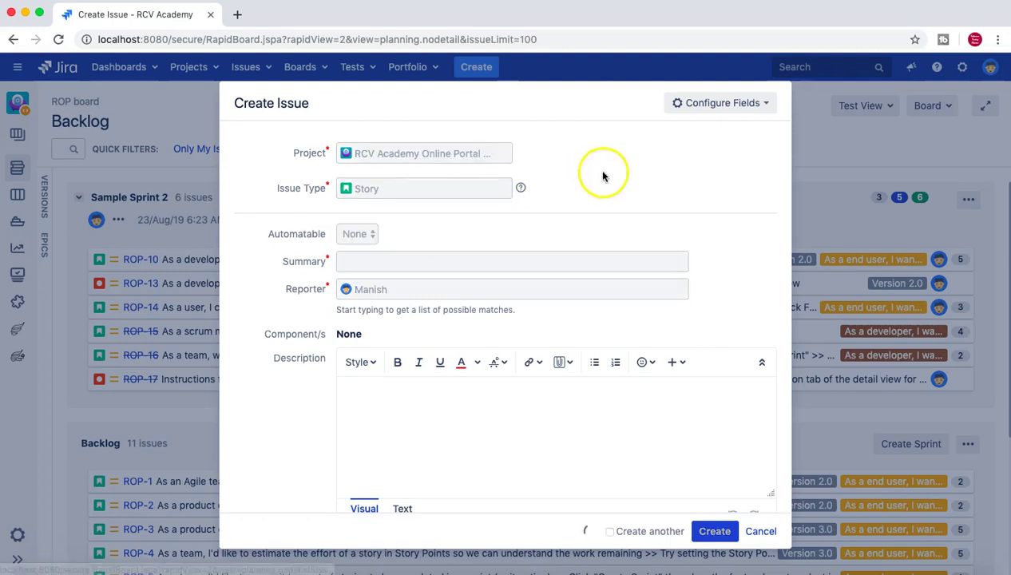
click(503, 190)
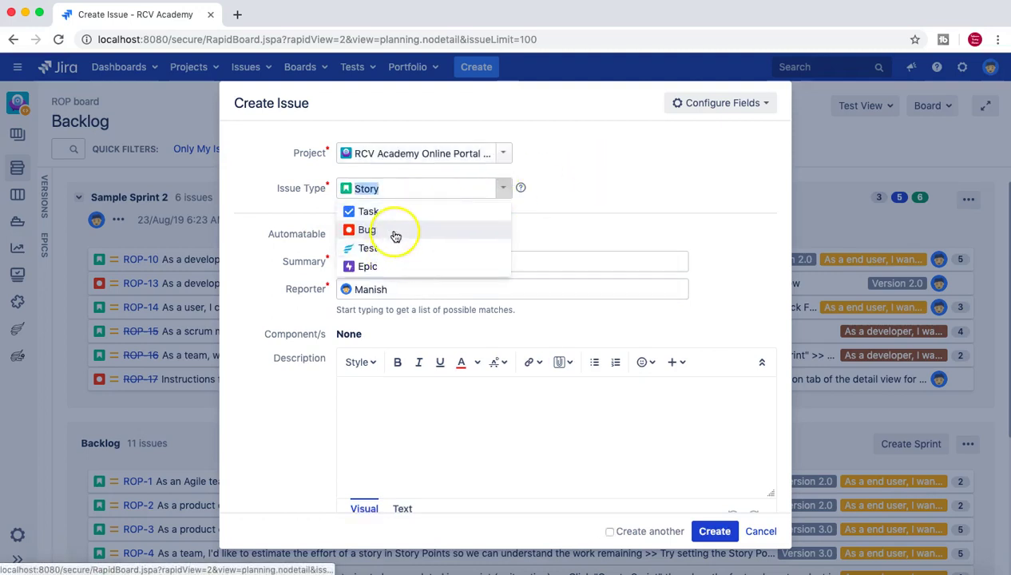
click(395, 231)
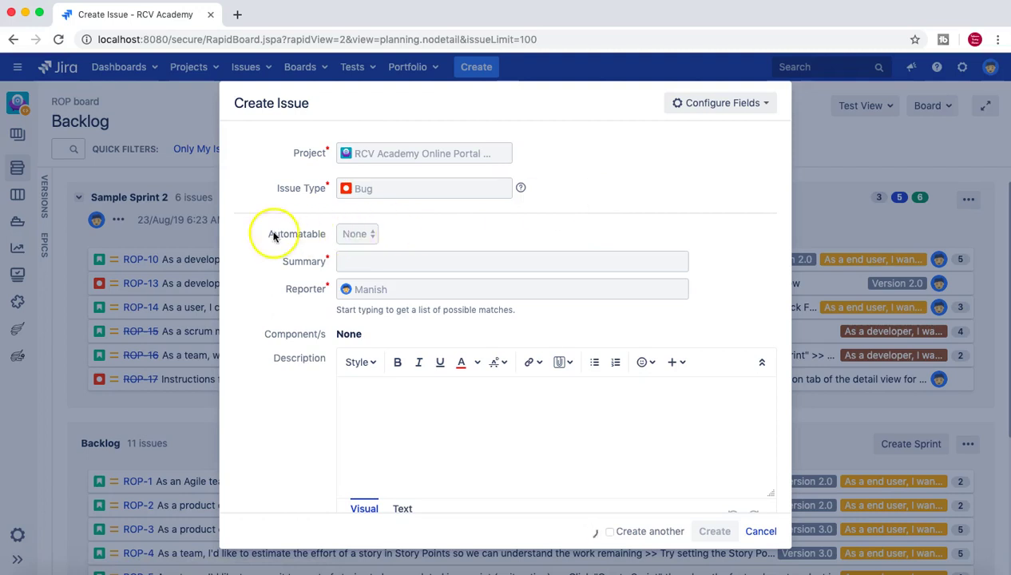
scroll(279, 277, down, 1)
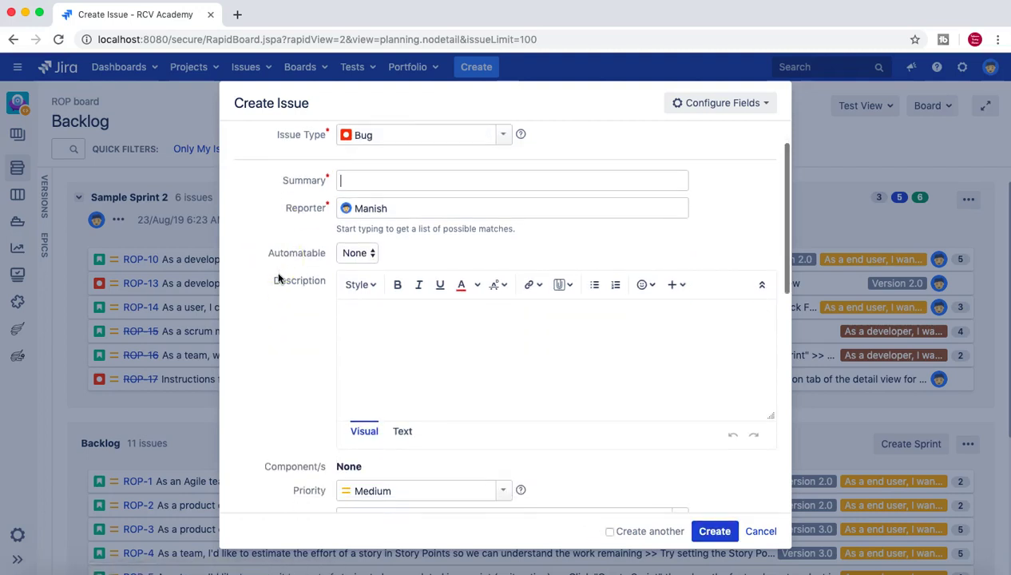
scroll(288, 271, down, 1)
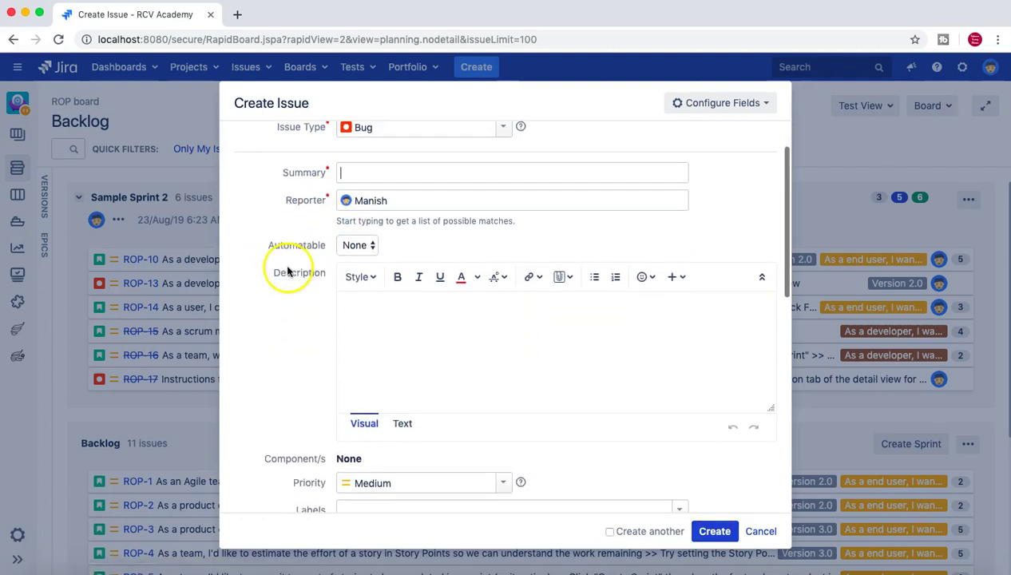
scroll(302, 254, down, 2)
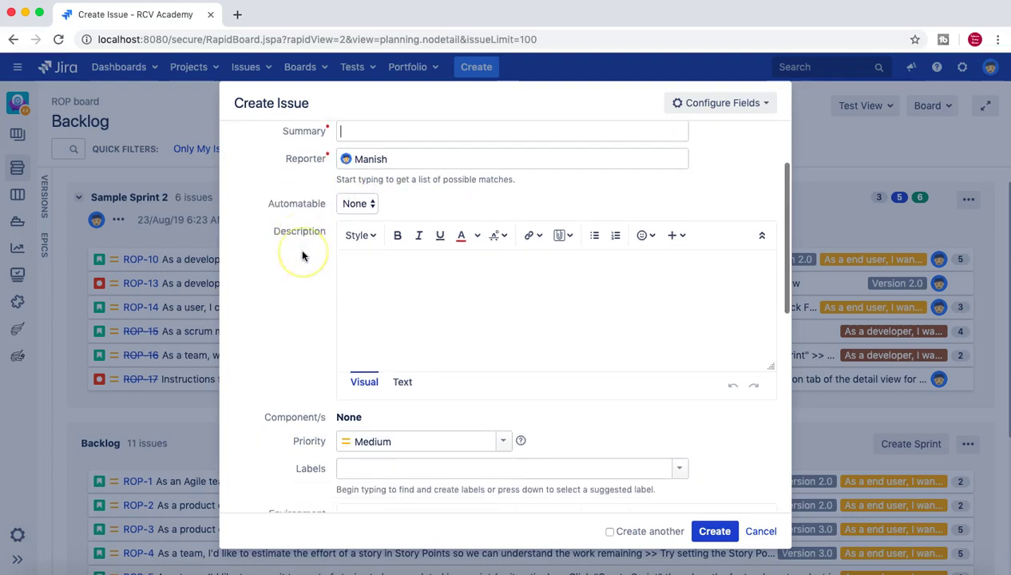
scroll(302, 255, down, 12)
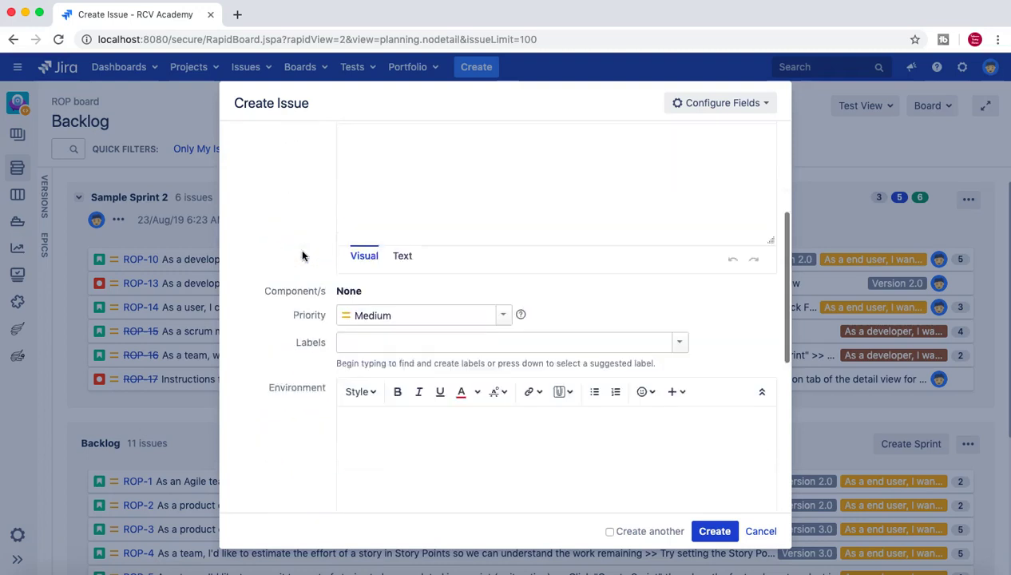
scroll(302, 255, down, 11)
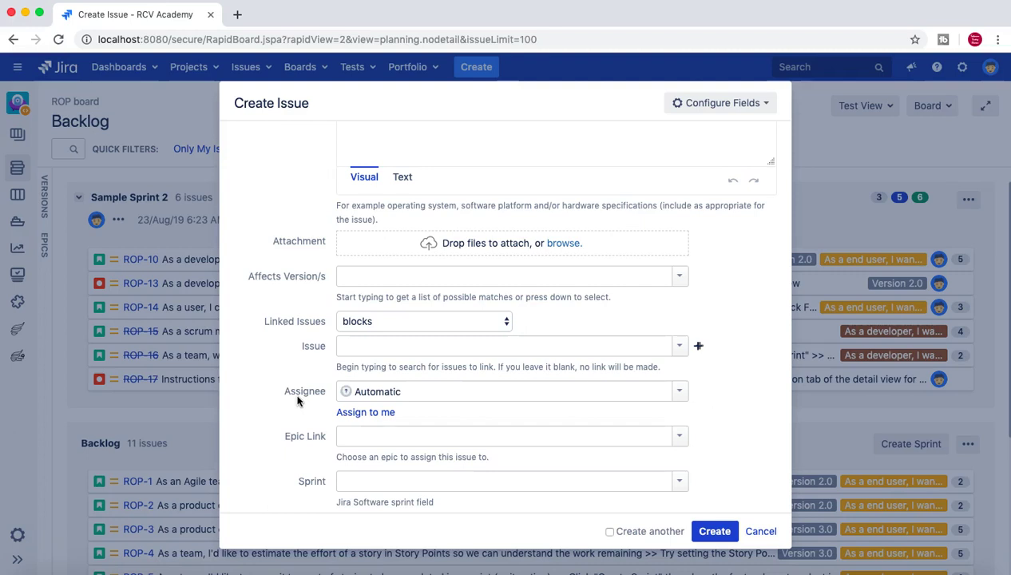
scroll(297, 401, up, 10)
- Enter 'Test Defect' as the issue summary
click(434, 237)
text(Test Defect)
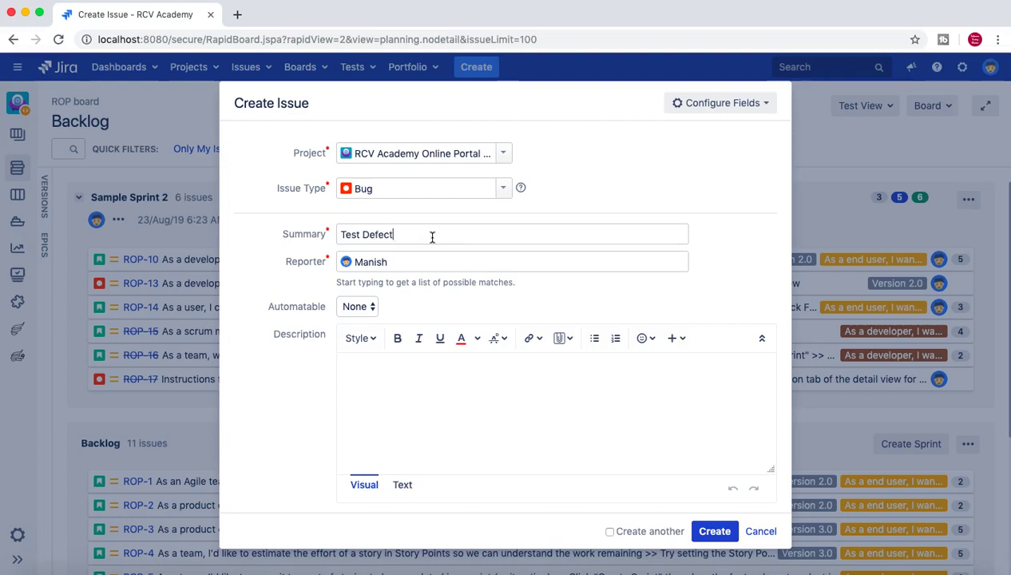
scroll(664, 185, down, 5)
scroll(663, 185, down, 5)
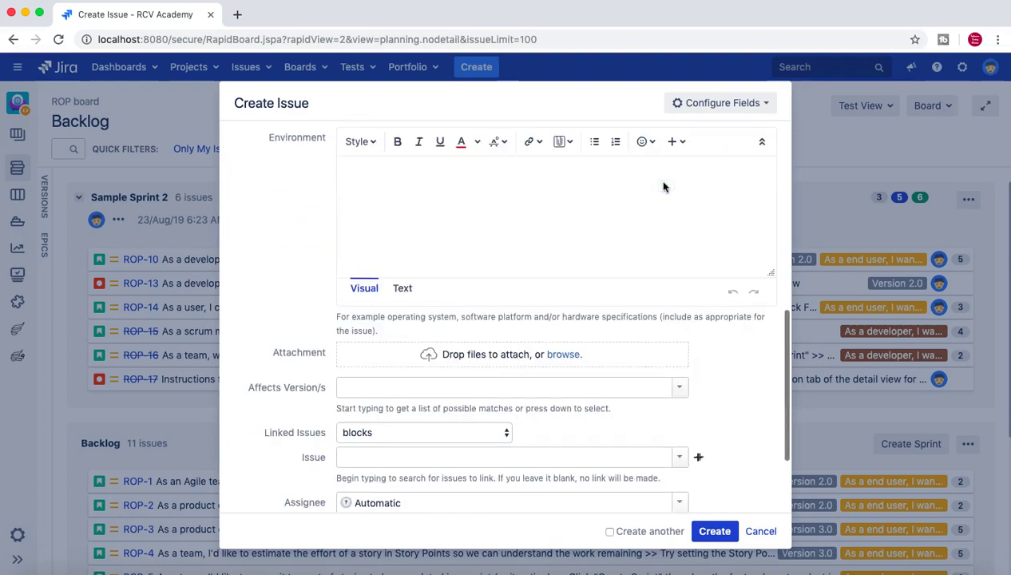
- Review the assignee suggestions but leave Assignee on Automatic
click(419, 380)
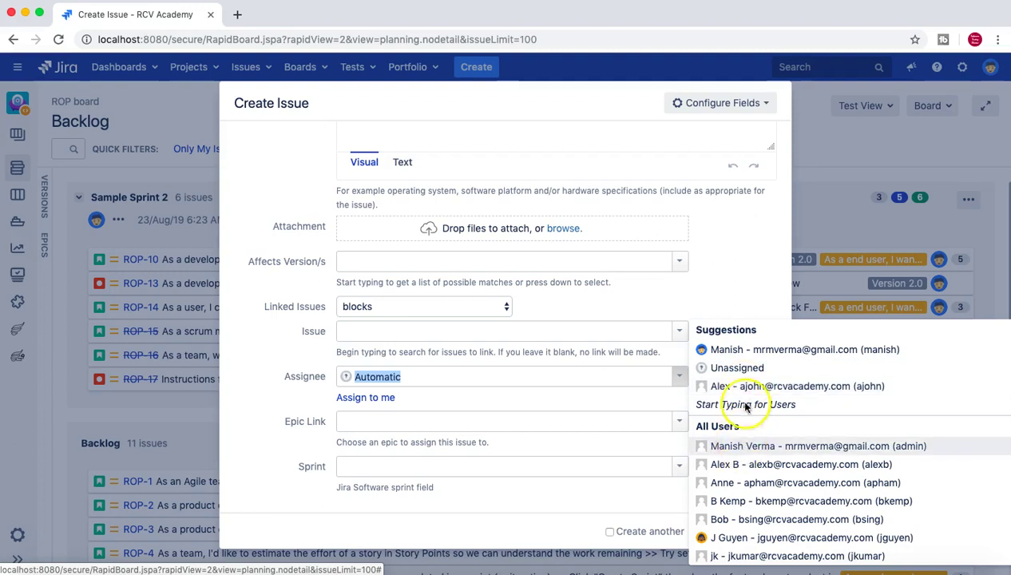
click(733, 268)
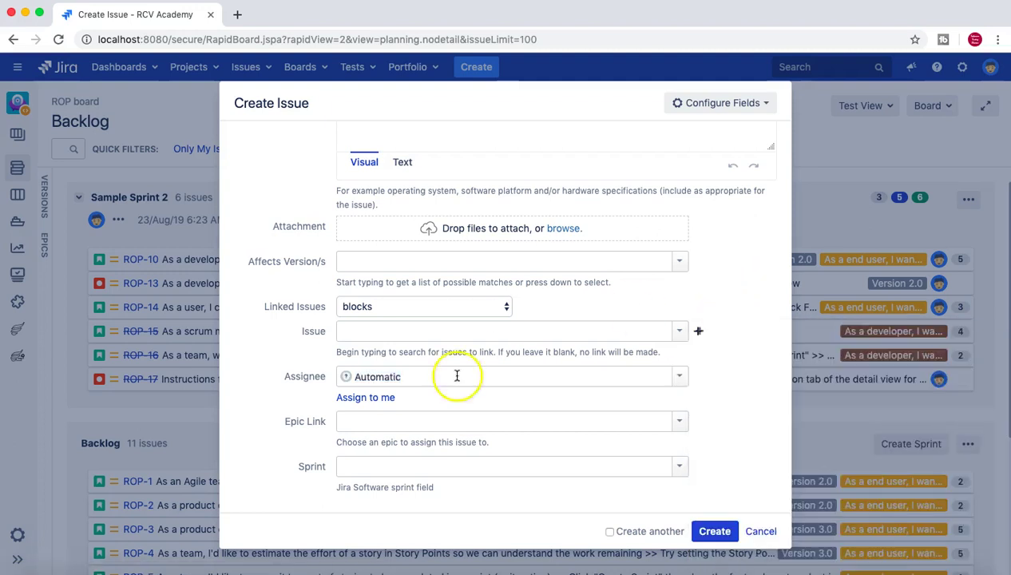
click(304, 381)
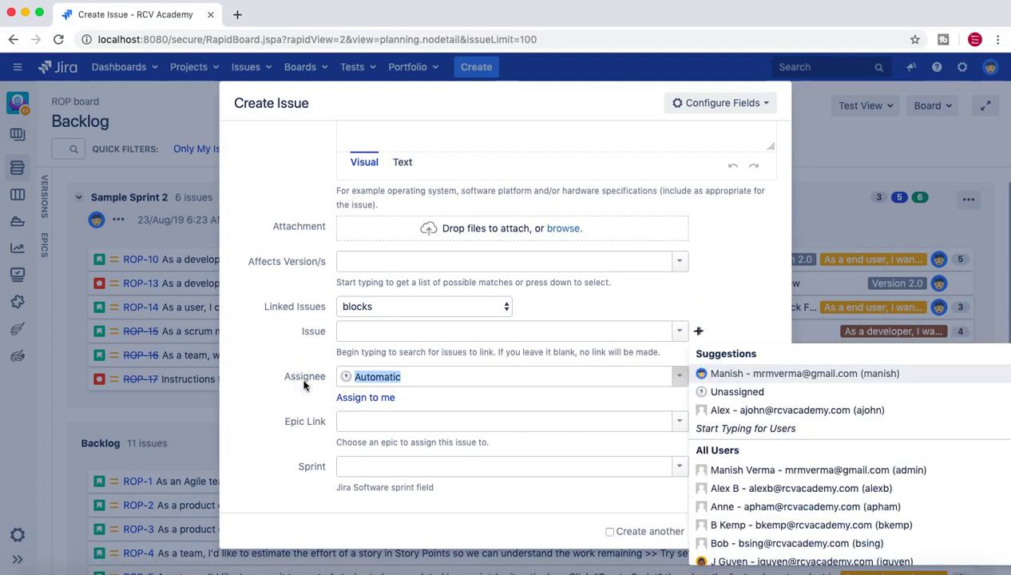
click(305, 382)
click(268, 383)
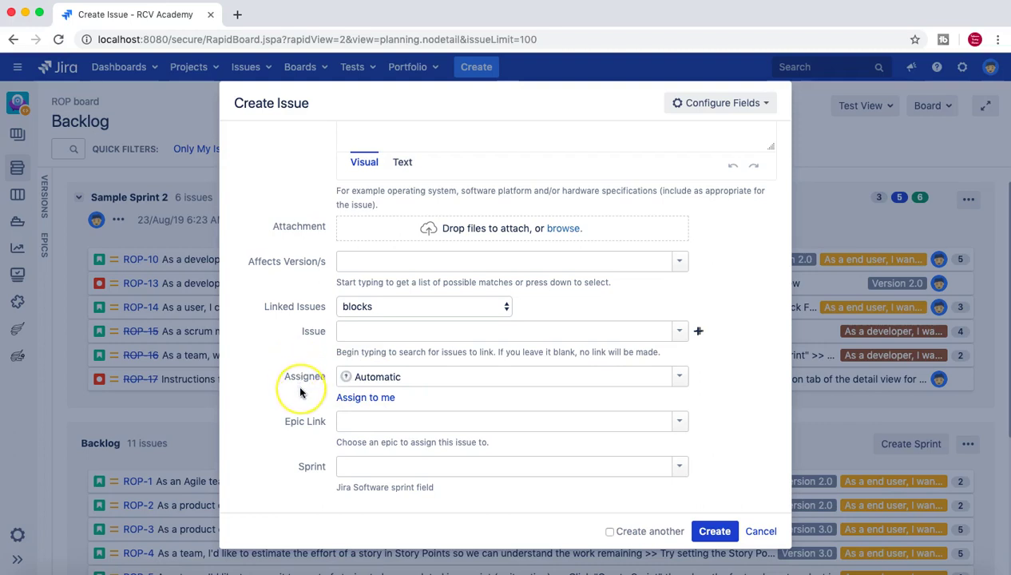
scroll(301, 392, up, 1)
scroll(300, 391, down, 2)
scroll(300, 392, up, 2)
scroll(301, 391, up, 3)
scroll(300, 392, down, 3)
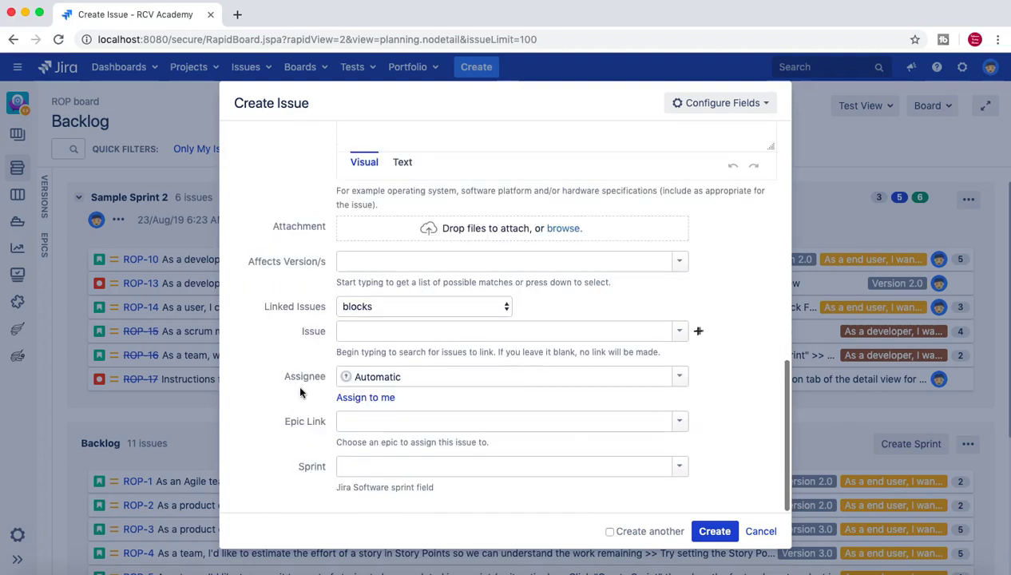
scroll(300, 392, up, 10)
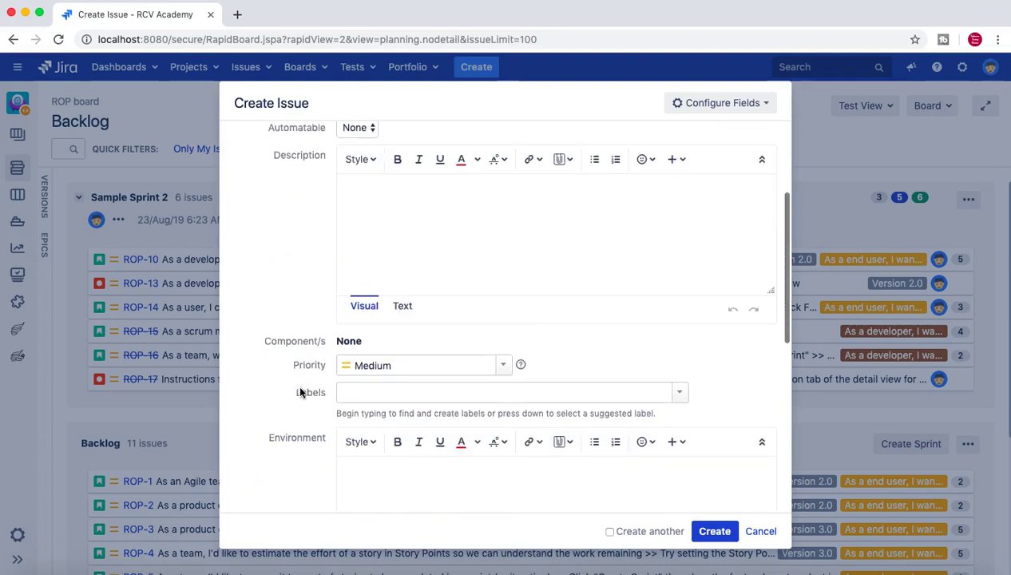
scroll(301, 392, down, 10)
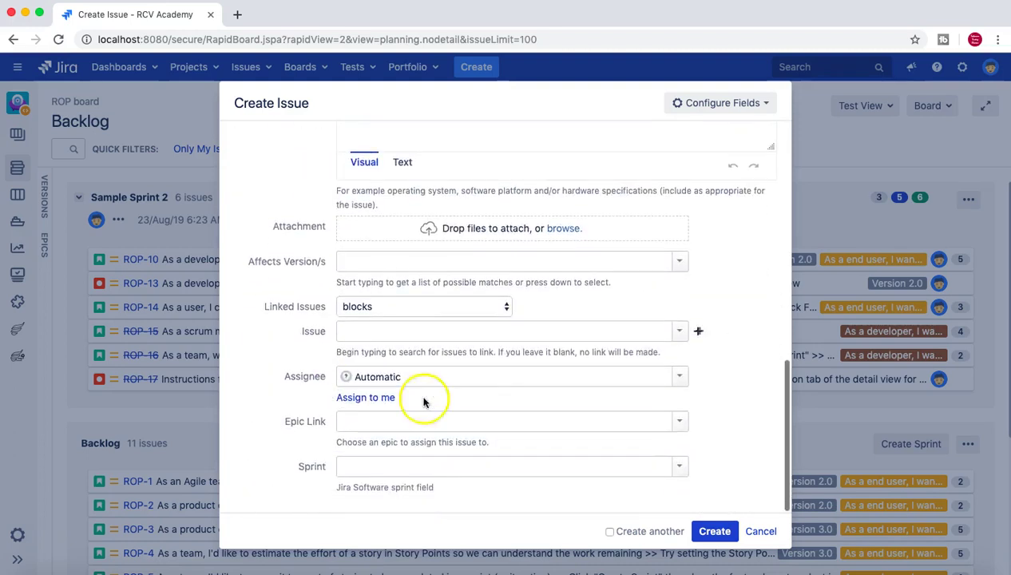
- Create the Test Defect bug and open ROP-30's details, where it shows Unassigned
click(715, 533)
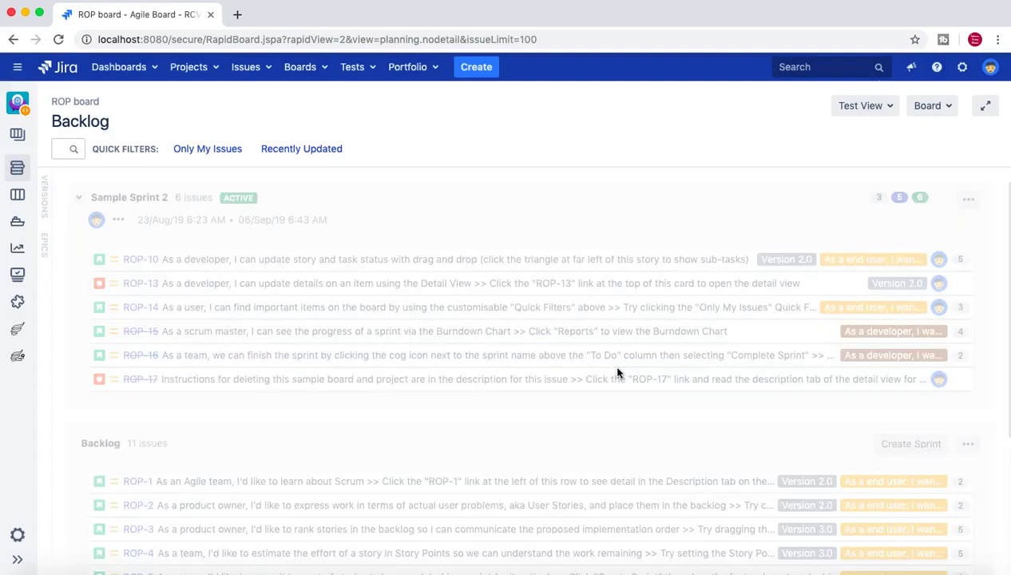
click(603, 349)
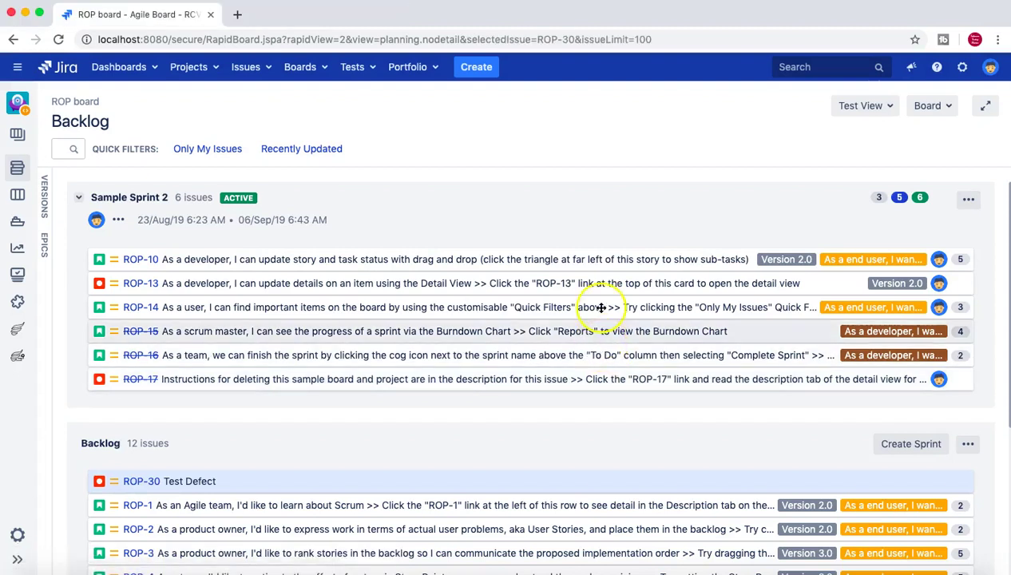
click(146, 483)
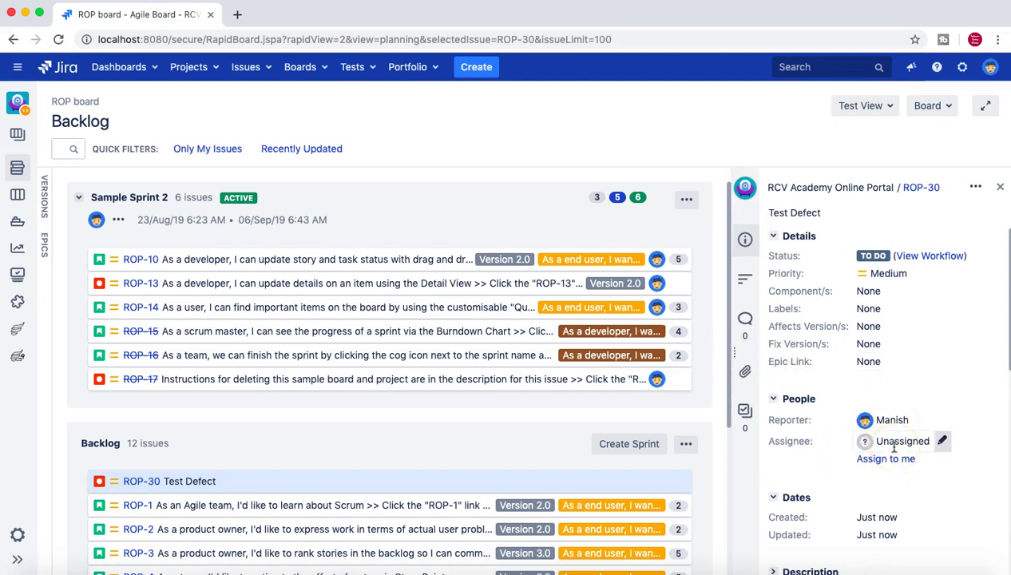
scroll(930, 387, down, 1)
scroll(935, 390, up, 1)
scroll(839, 465, down, 1)
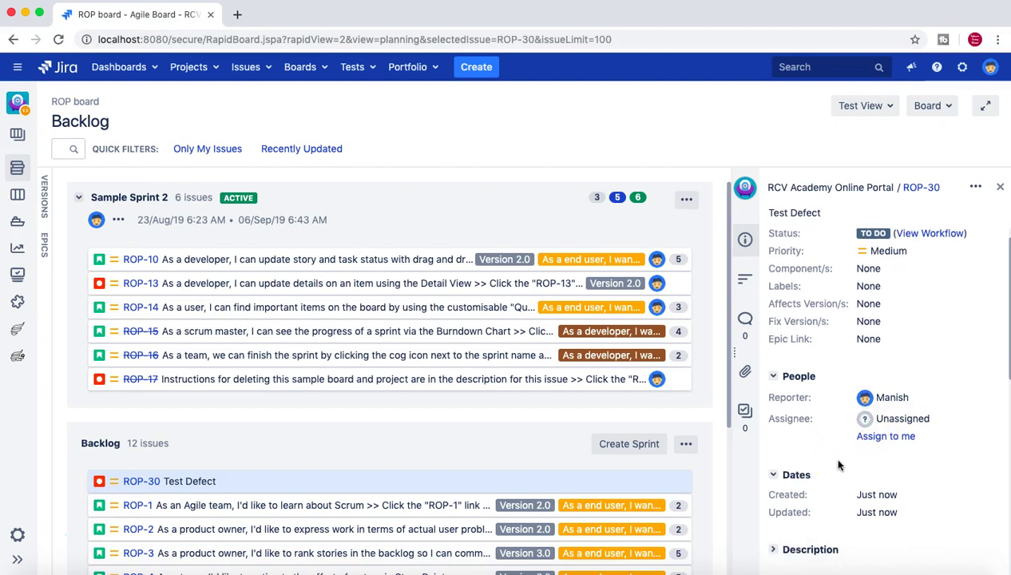
- Close the ROP-30 detail panel to return to the full backlog
click(1001, 191)
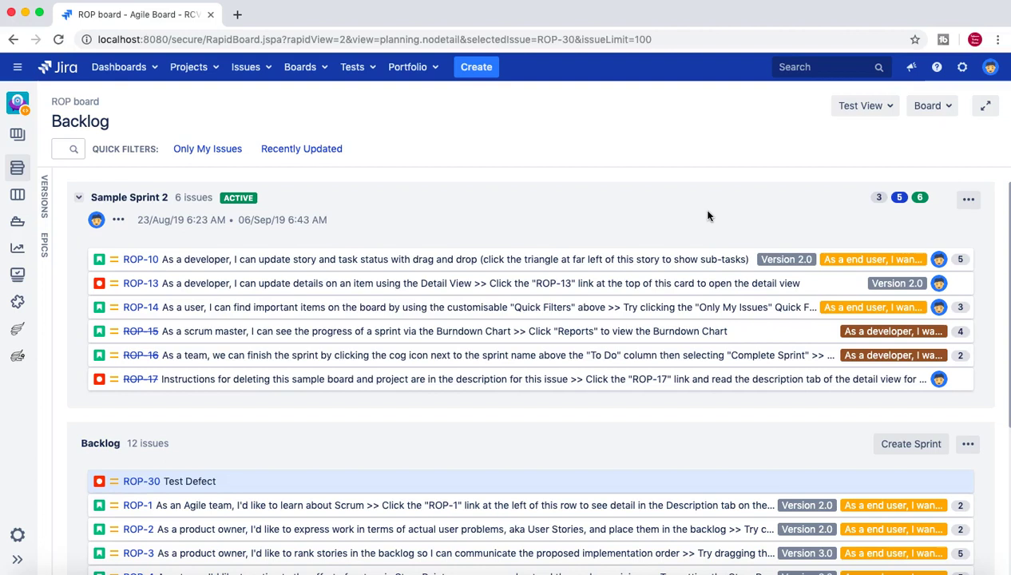
- Go to project settings' Users and roles page, where Default Assignee reads Unassigned
click(16, 534)
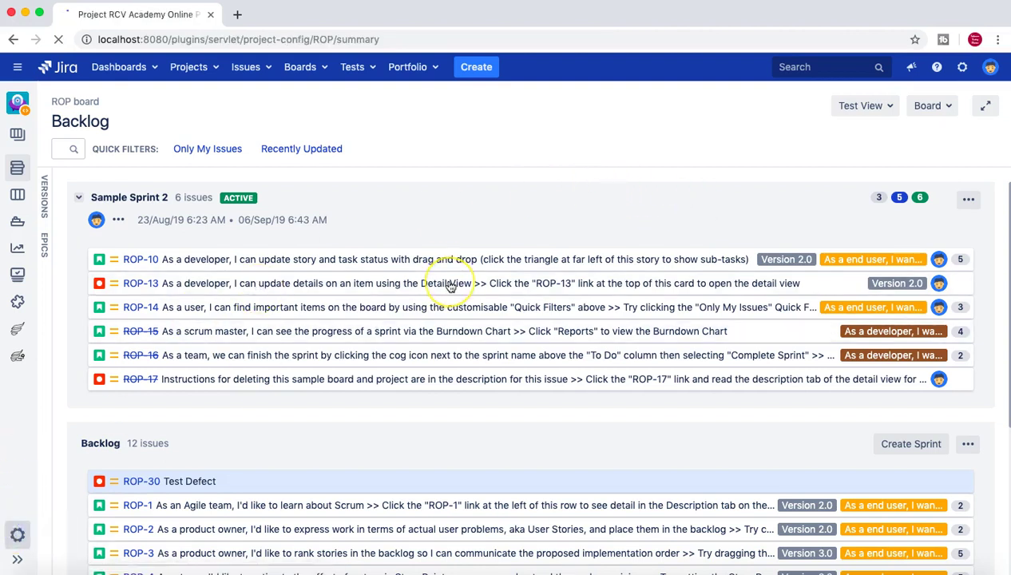
scroll(466, 297, down, 1)
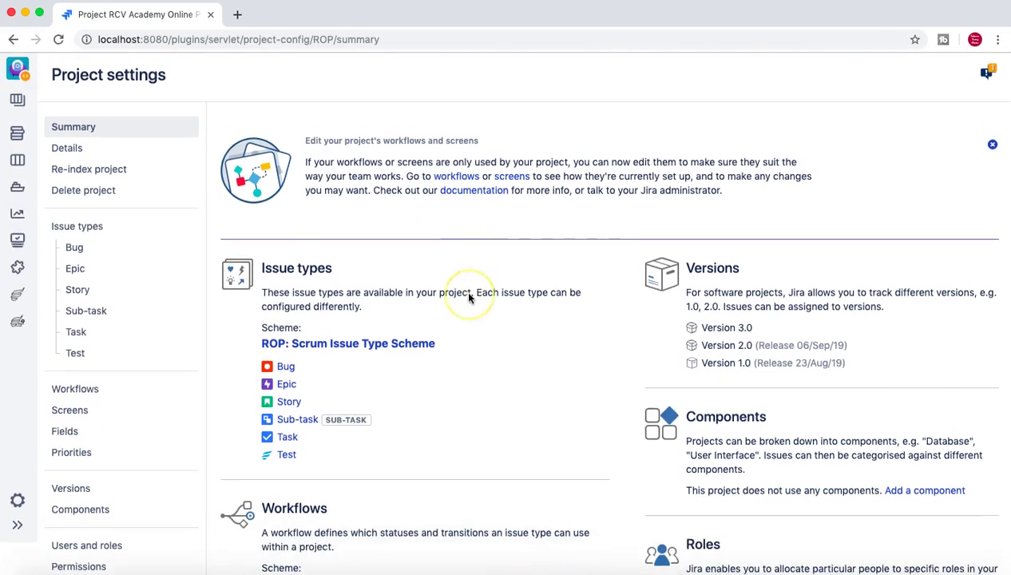
scroll(463, 303, down, 5)
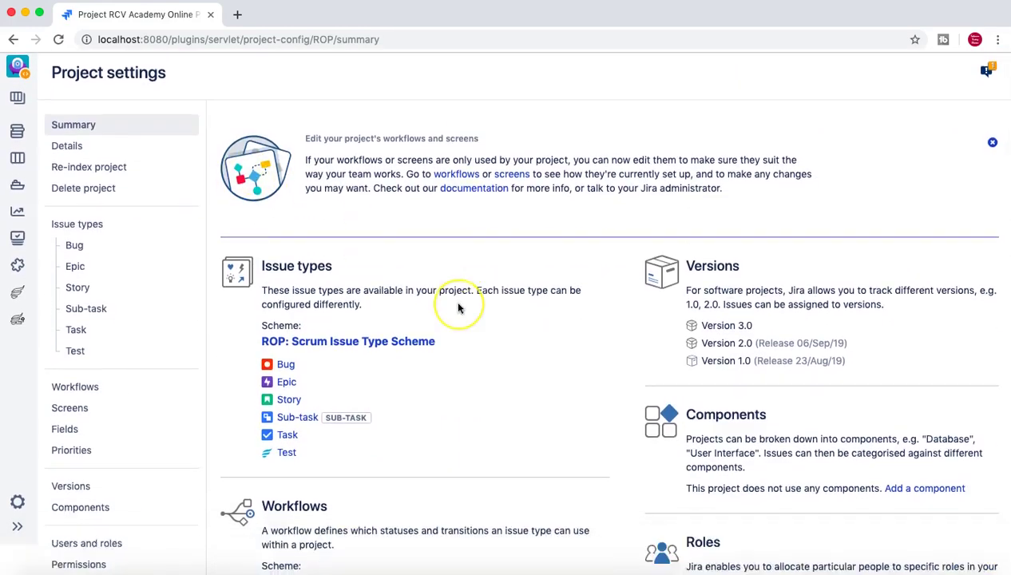
scroll(459, 308, up, 2)
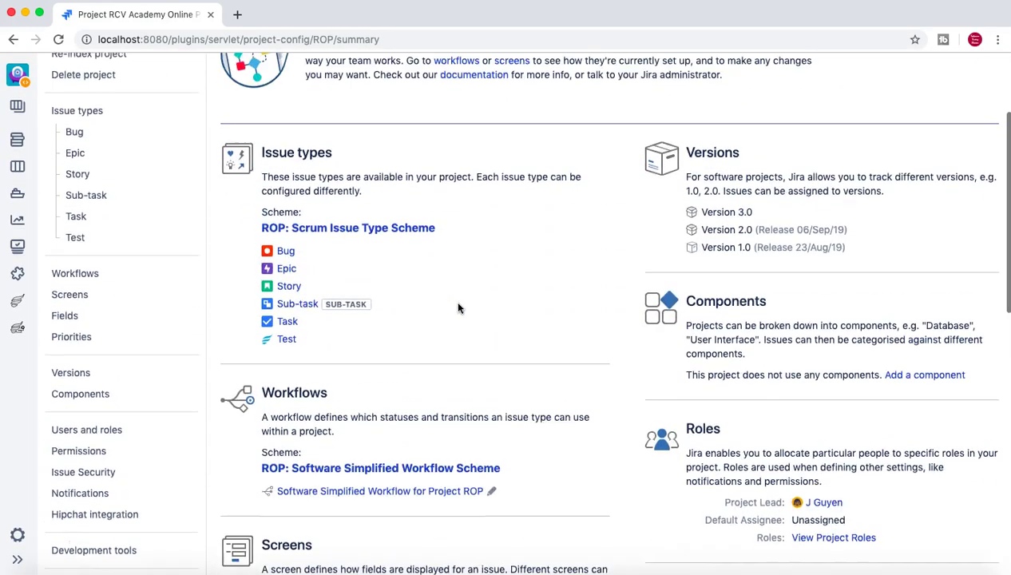
scroll(320, 313, down, 3)
click(120, 321)
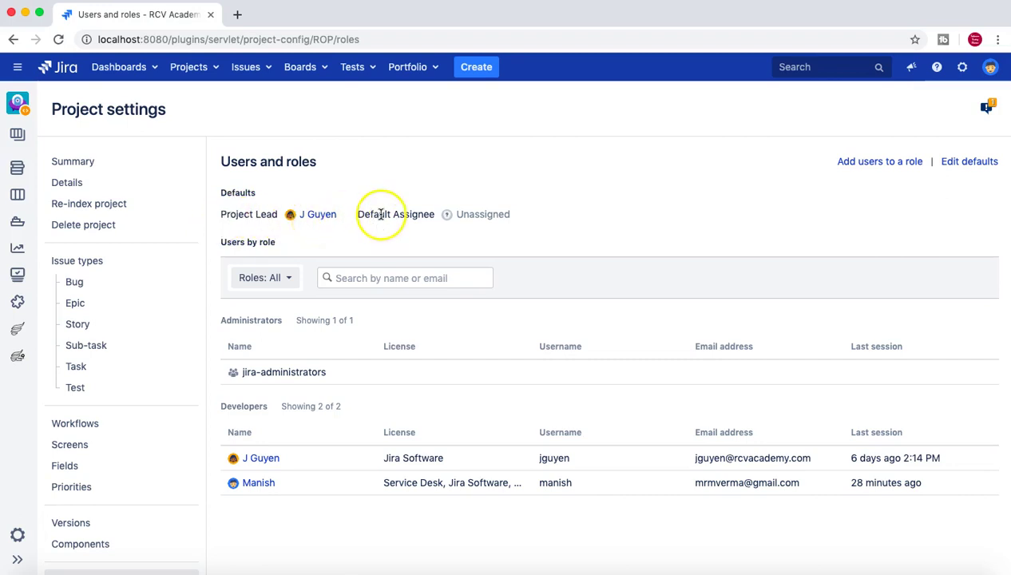
drag(381, 214, 440, 214)
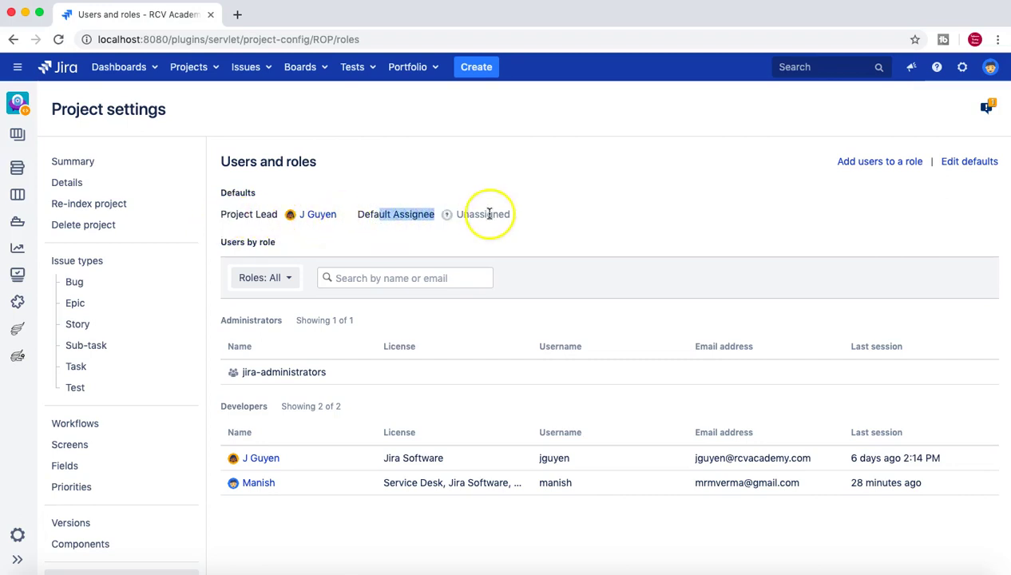
click(541, 225)
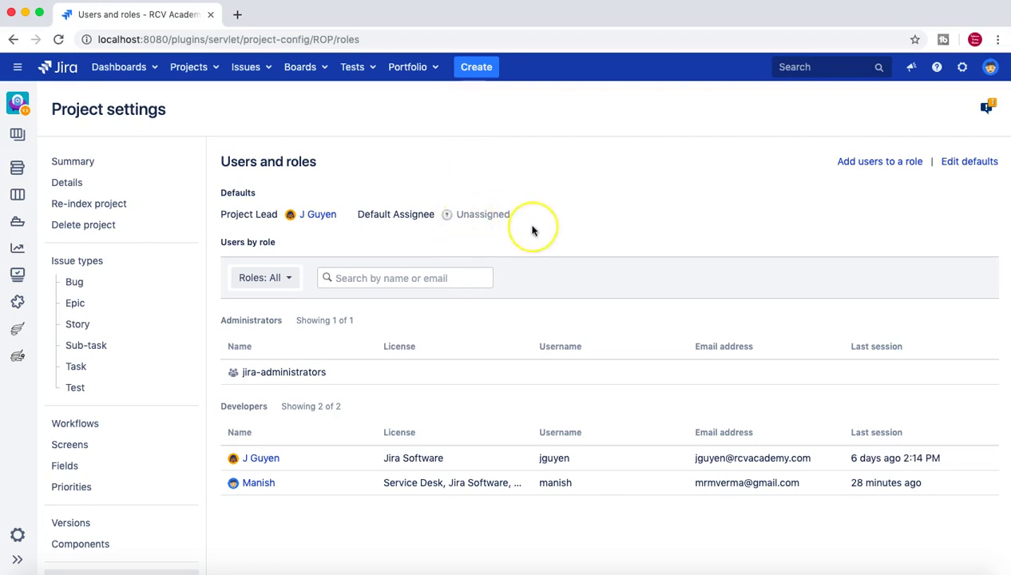
scroll(533, 228, down, 1)
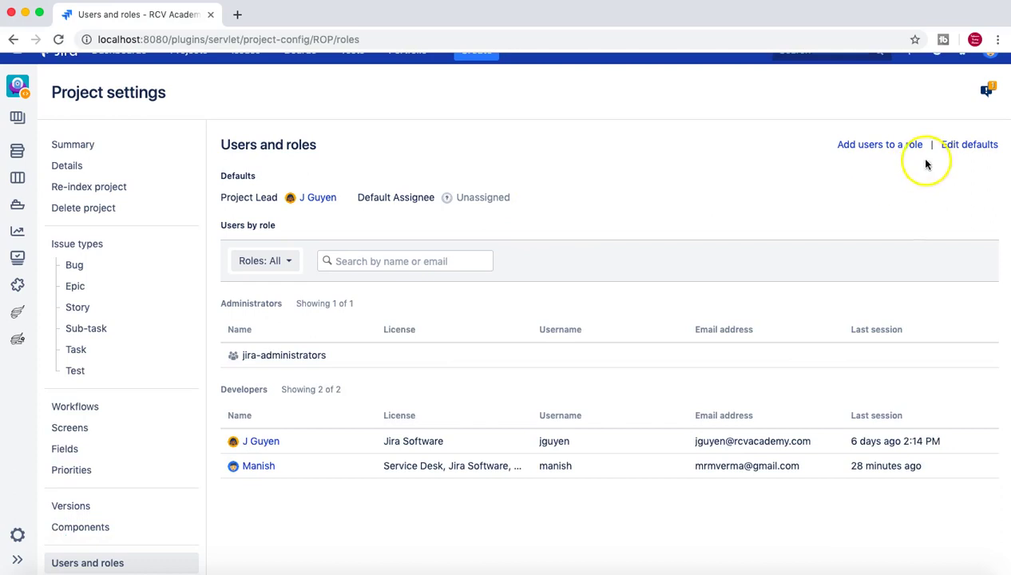
- Change the Default Assignee from Unassigned to Project Lead and save the defaults
click(961, 145)
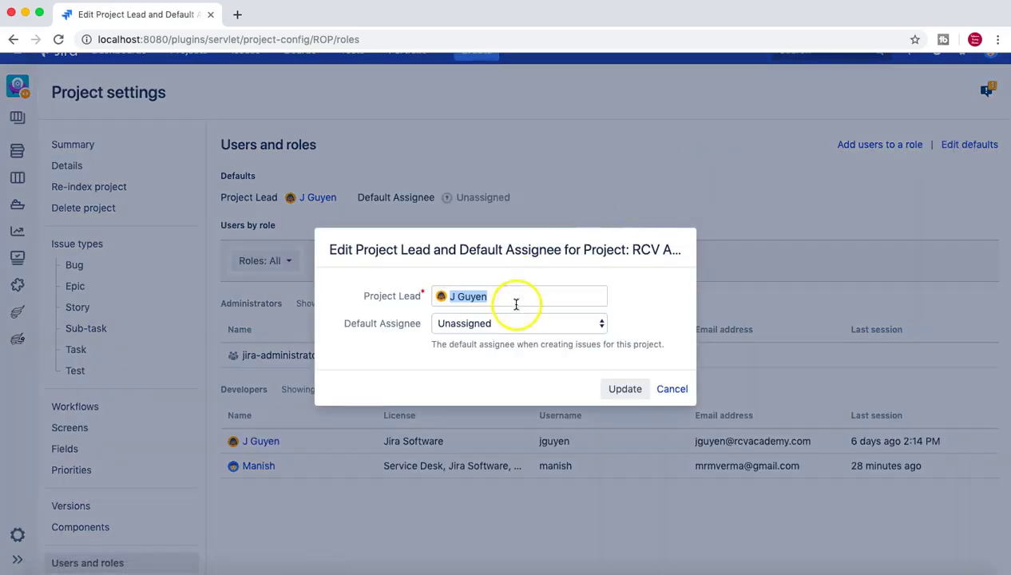
click(601, 328)
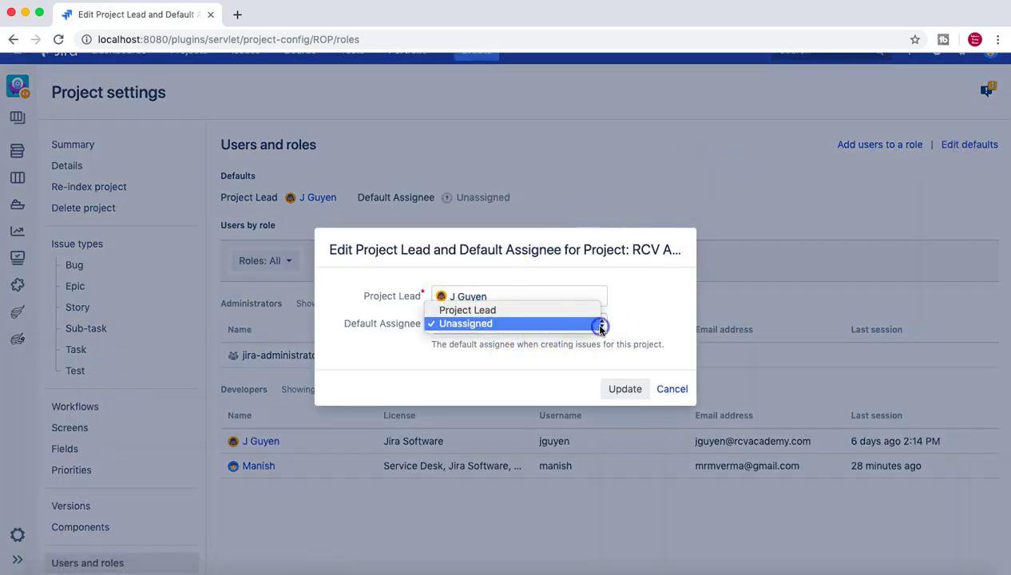
click(534, 310)
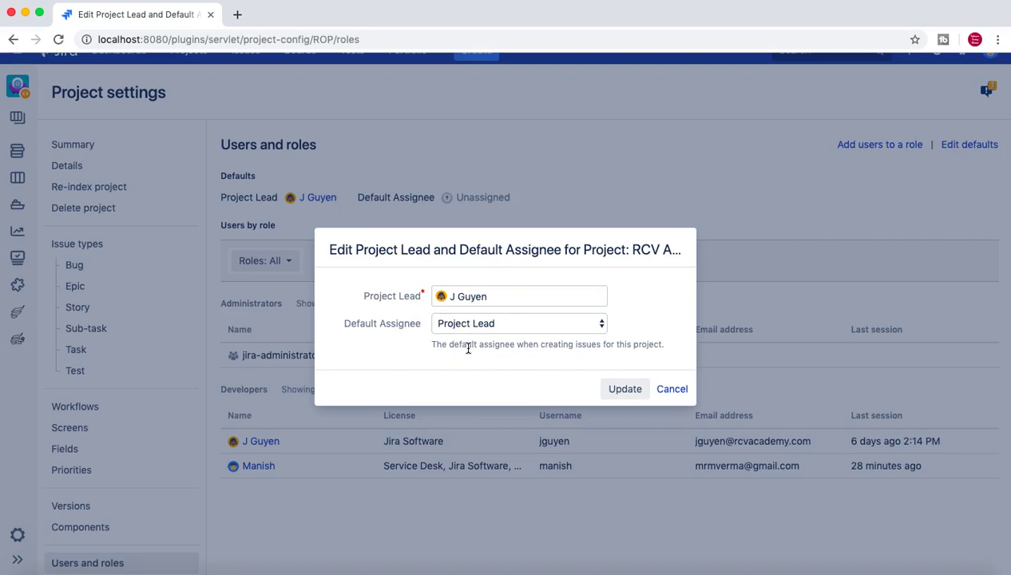
click(625, 393)
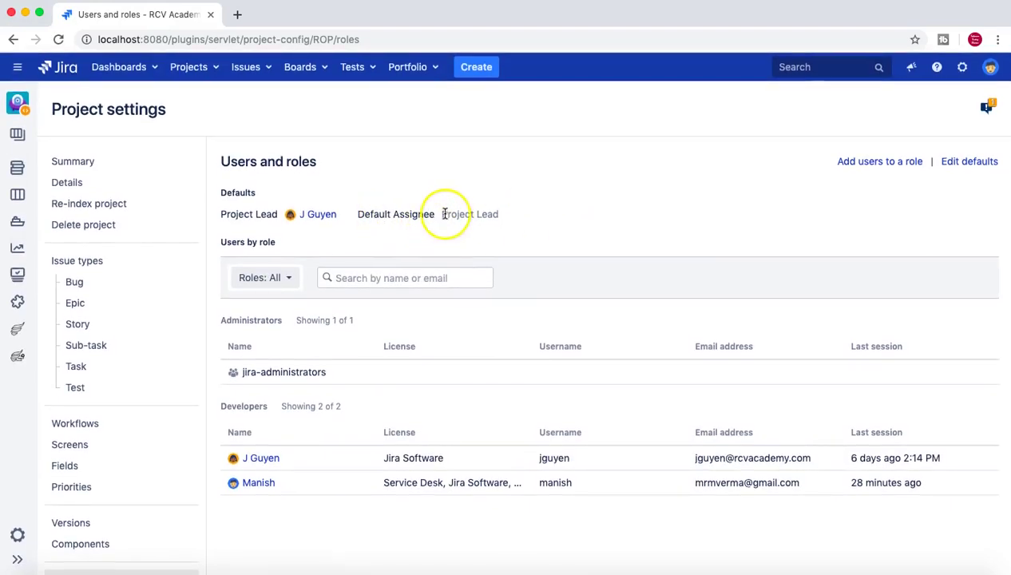
drag(442, 214, 503, 217)
- Check on the settings Summary page that Roles lists Project Lead as Default Assignee
click(234, 190)
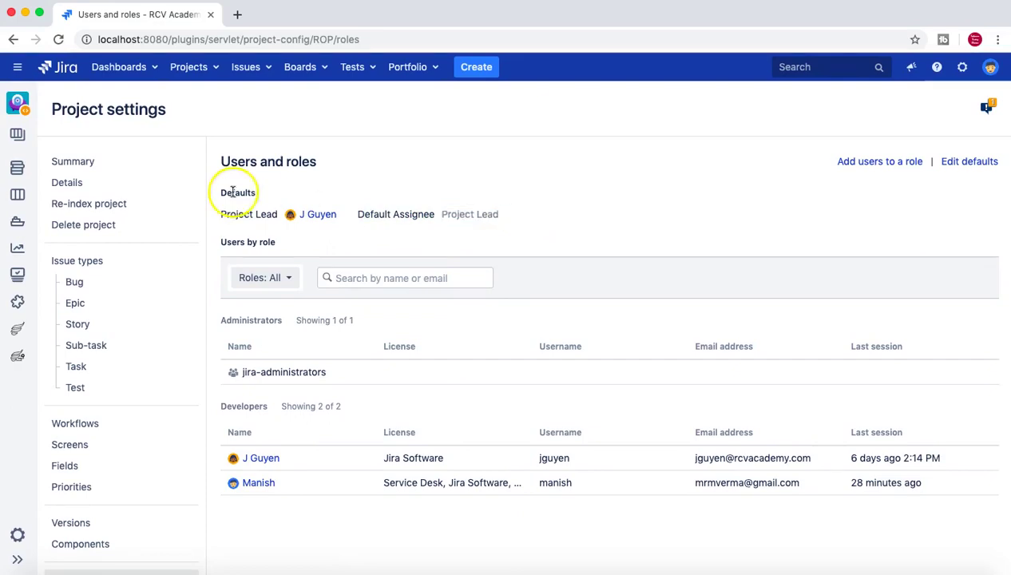
click(76, 169)
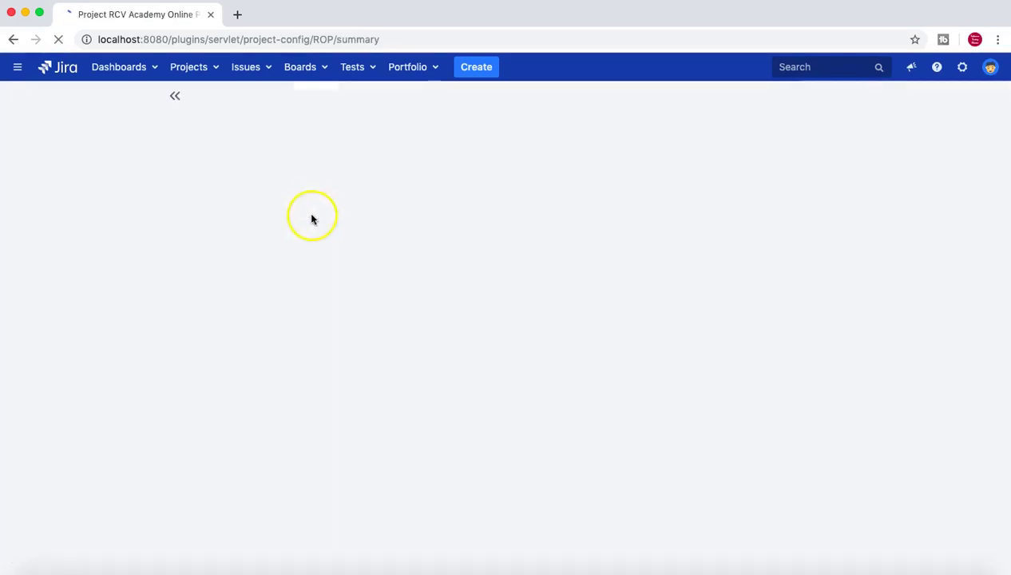
scroll(575, 355, down, 10)
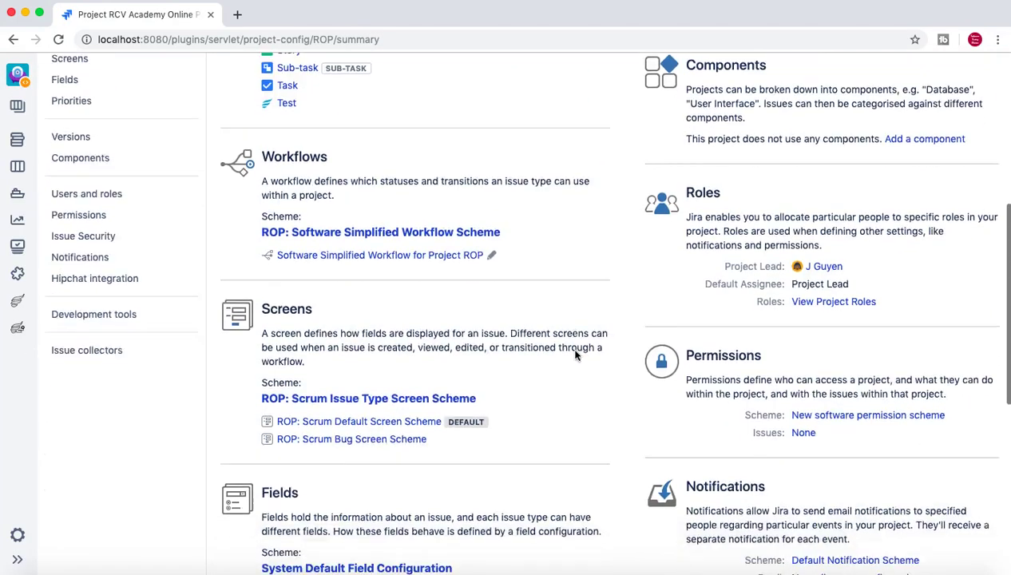
scroll(576, 356, up, 2)
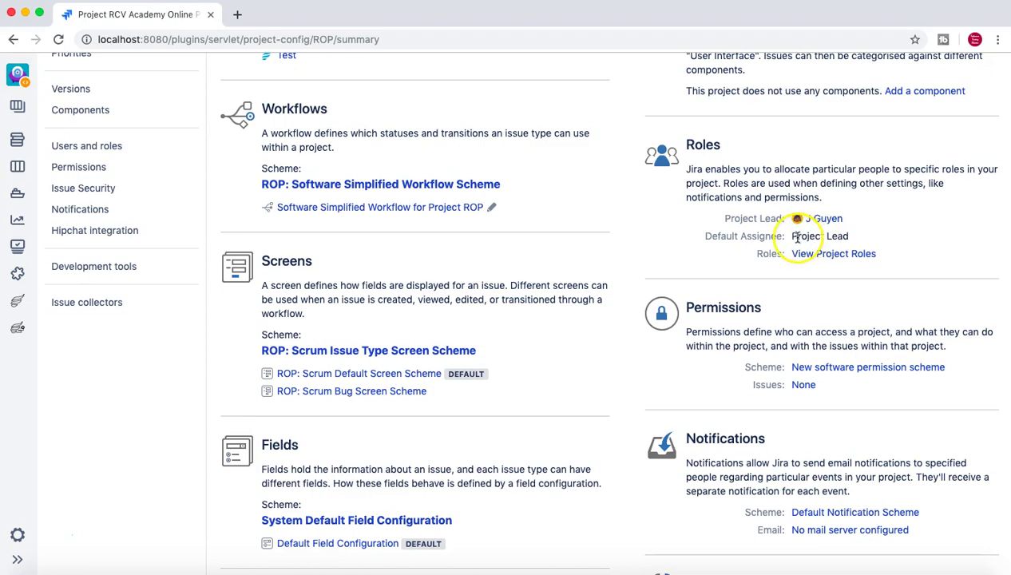
drag(799, 236, 853, 238)
click(859, 232)
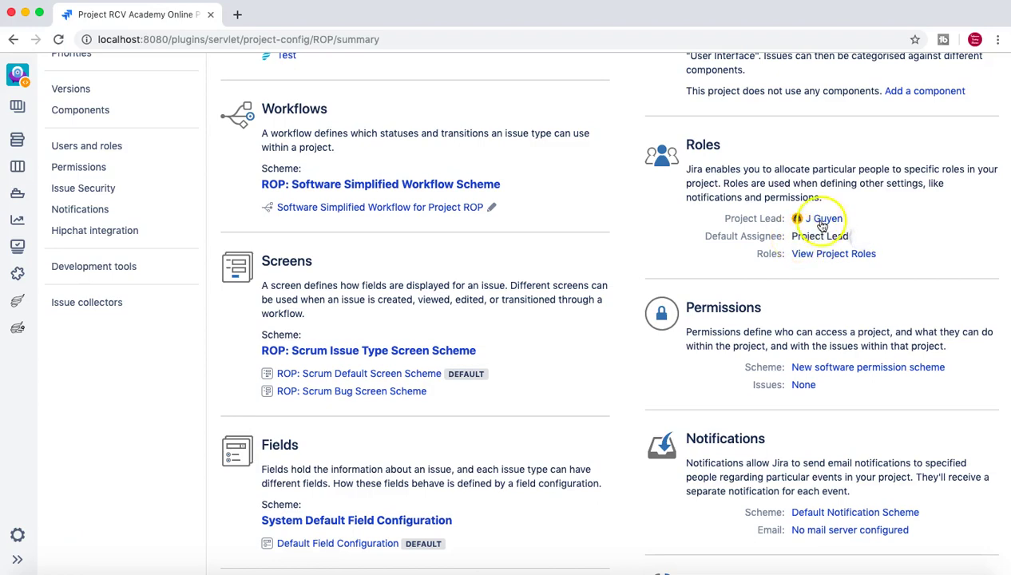
scroll(887, 219, up, 10)
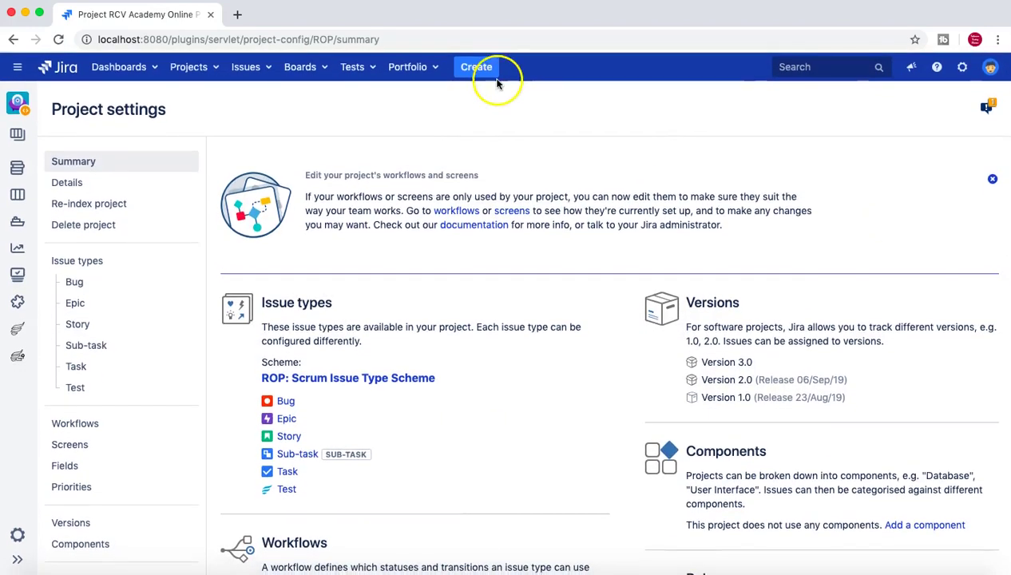
- Create Bug 'test defect 2' with Assignee left Automatic, then return to project settings
click(491, 74)
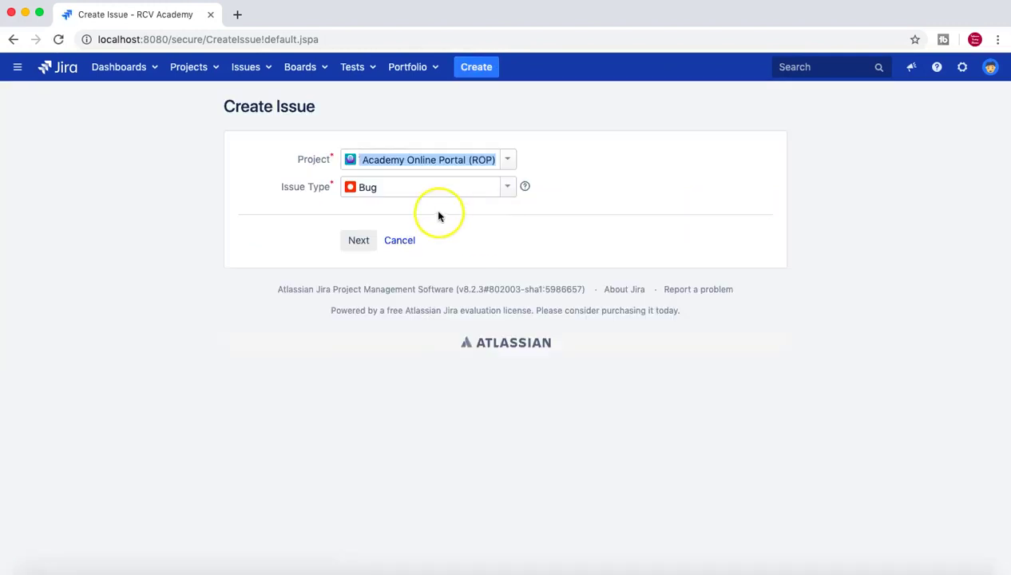
click(359, 240)
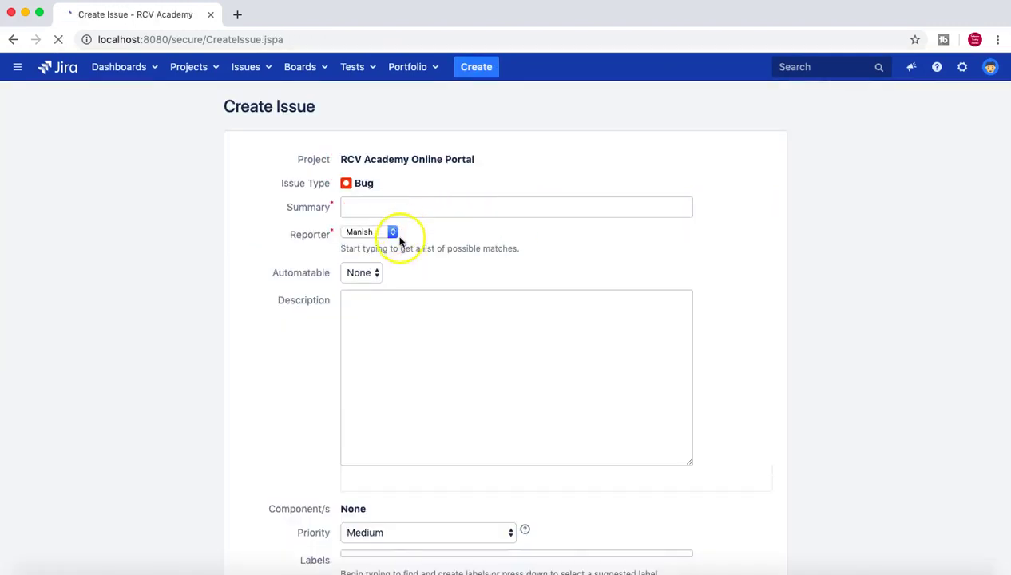
click(374, 205)
text(te)
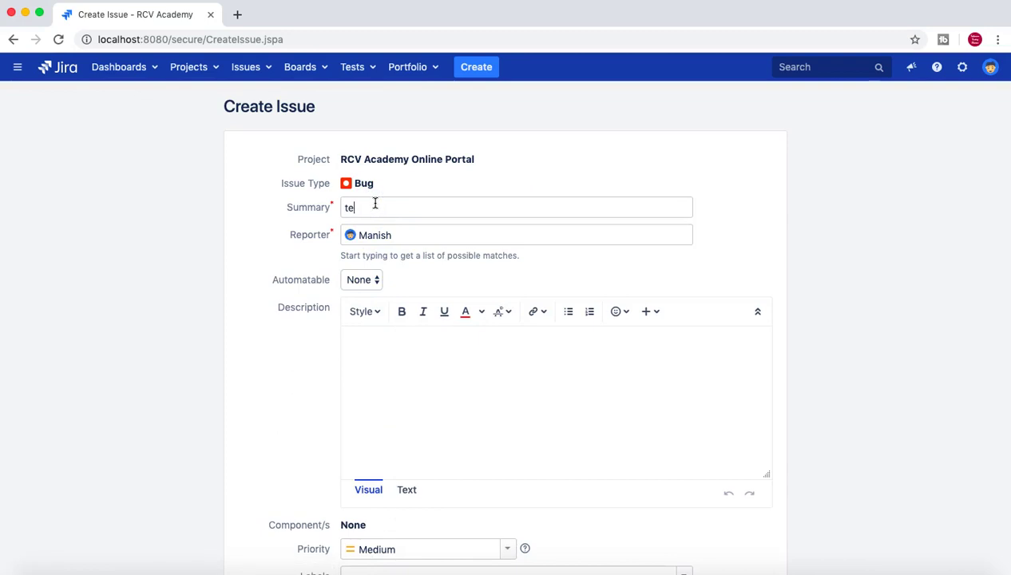
text(st defect 2)
scroll(616, 187, down, 3)
scroll(327, 248, down, 8)
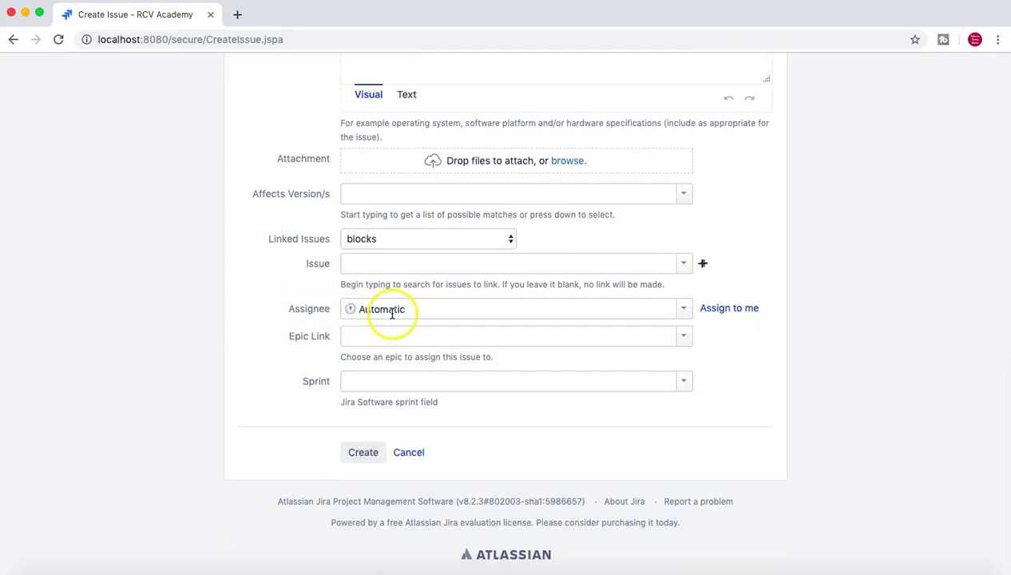
click(362, 461)
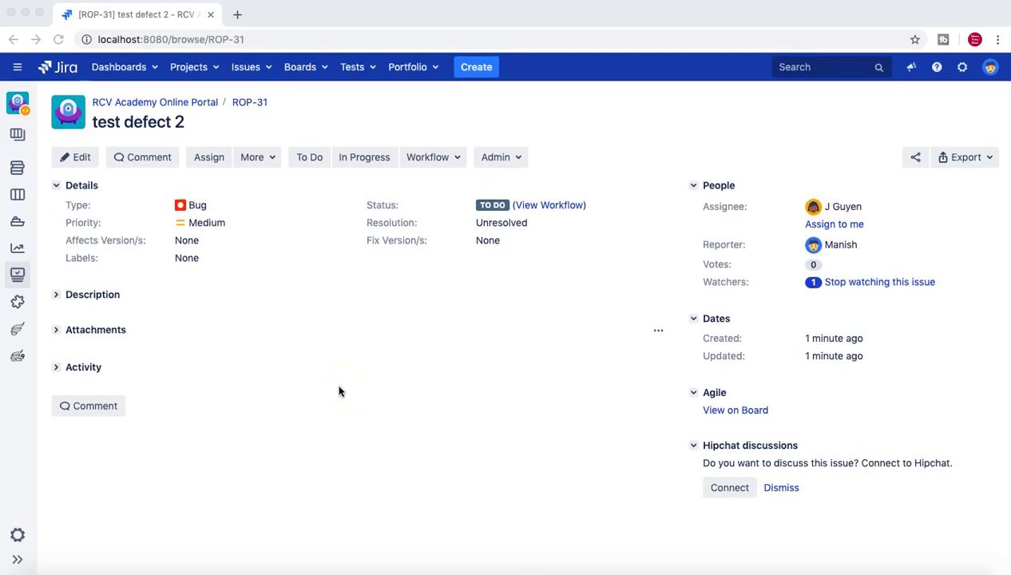
click(9, 538)
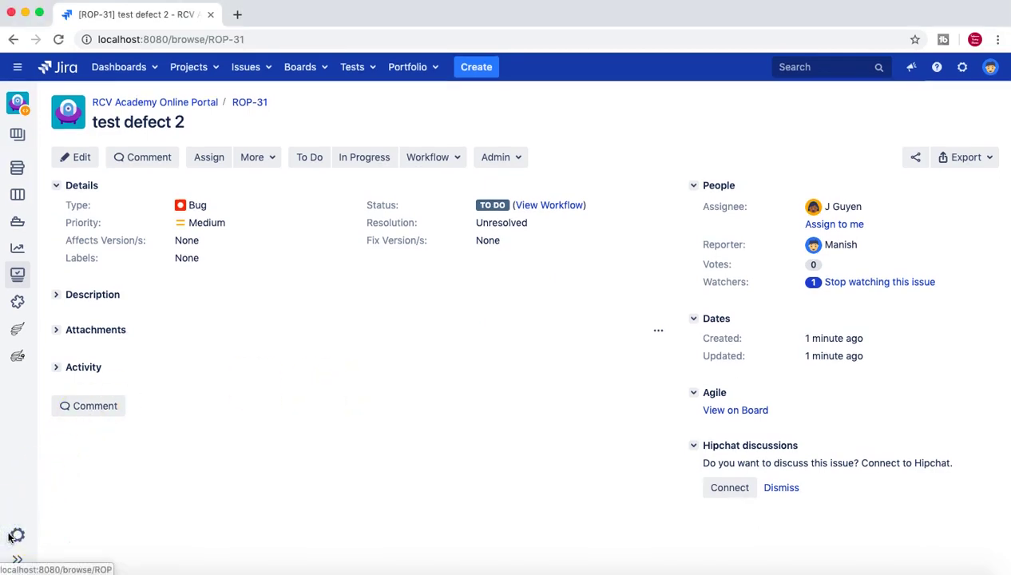
click(16, 536)
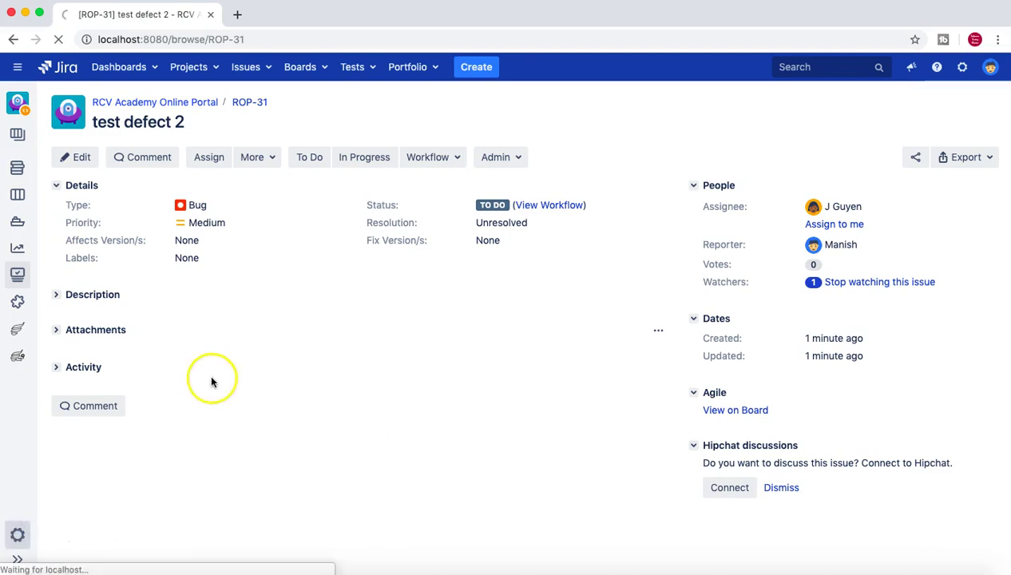
click(713, 190)
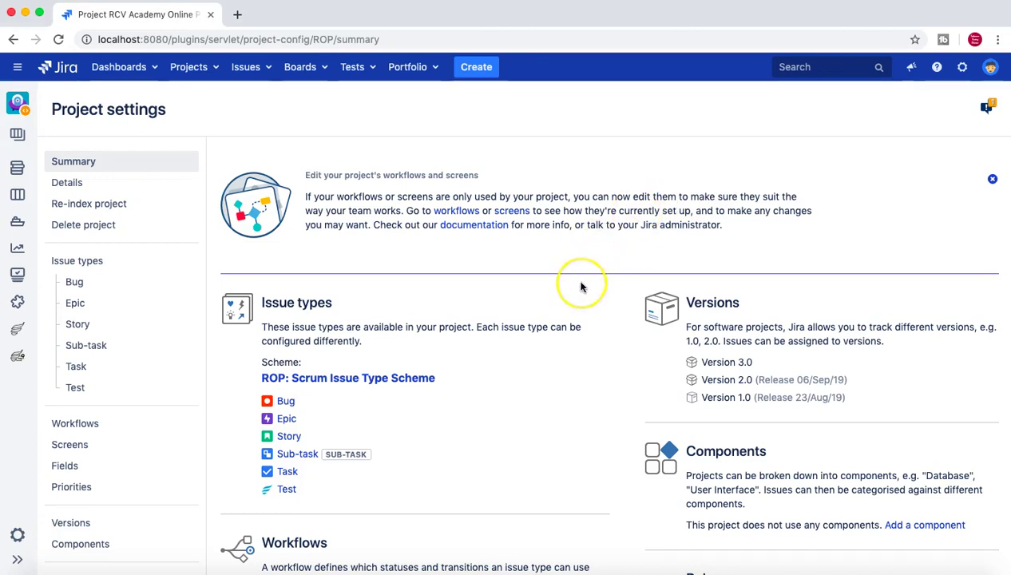
scroll(582, 286, down, 1)
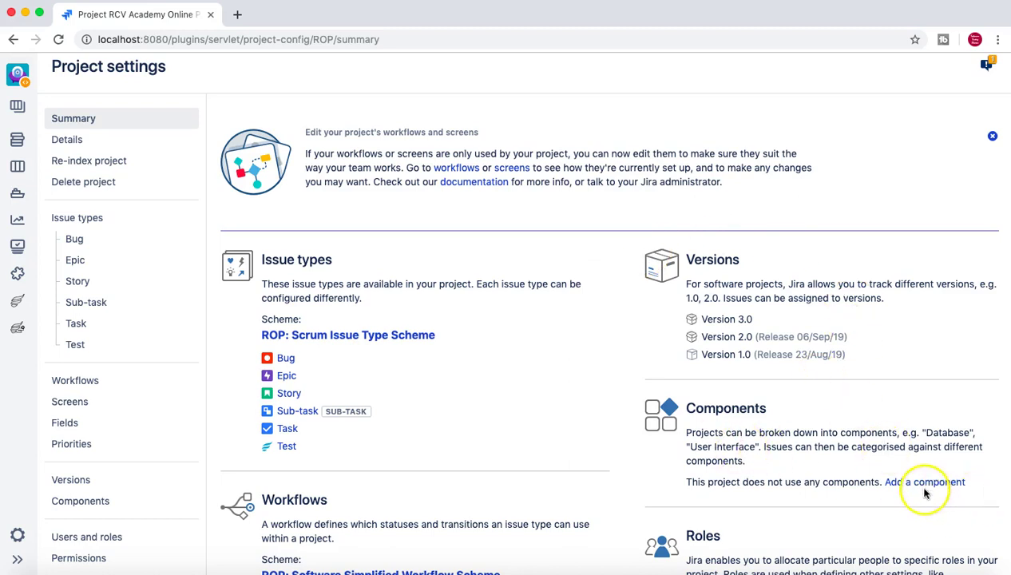
scroll(703, 439, down, 1)
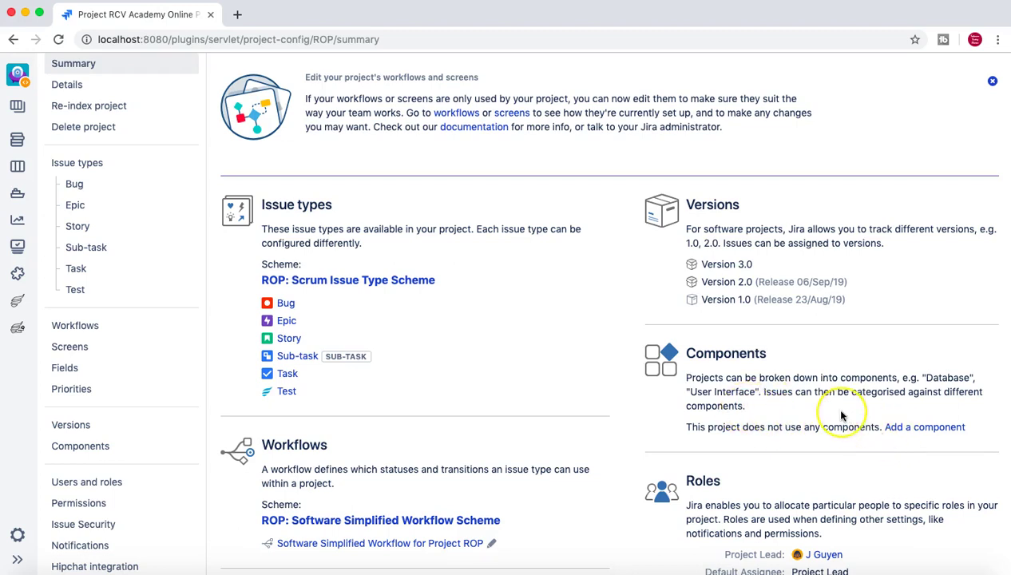
scroll(834, 409, down, 2)
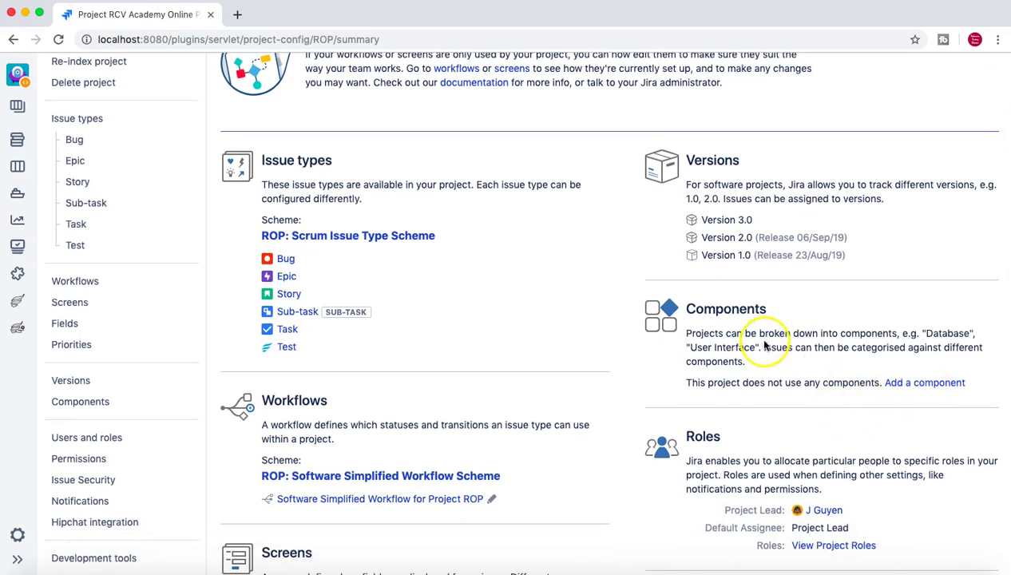
- On the Components page, name a new component Database and pick its lead user
click(908, 386)
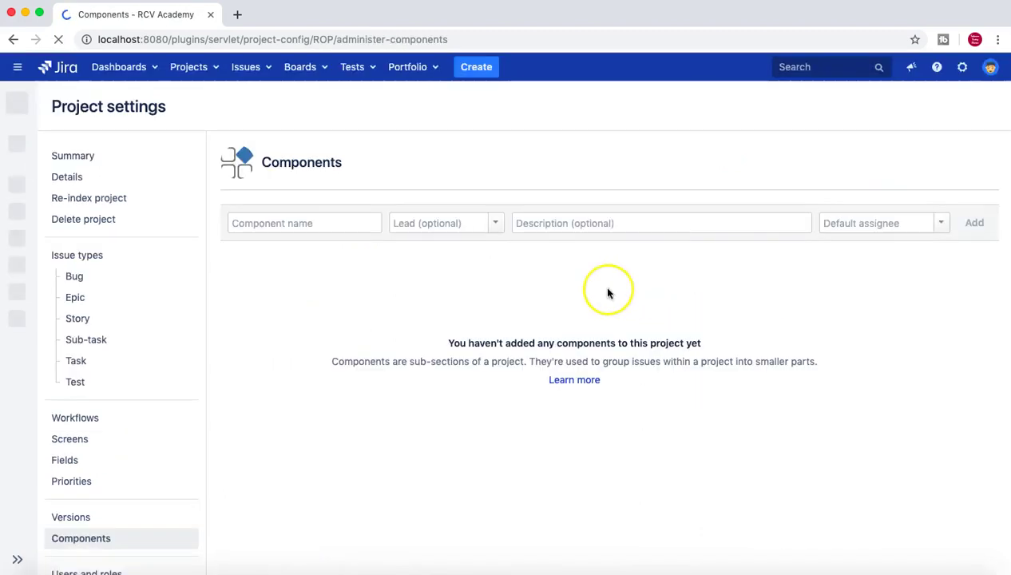
click(353, 229)
text(Database)
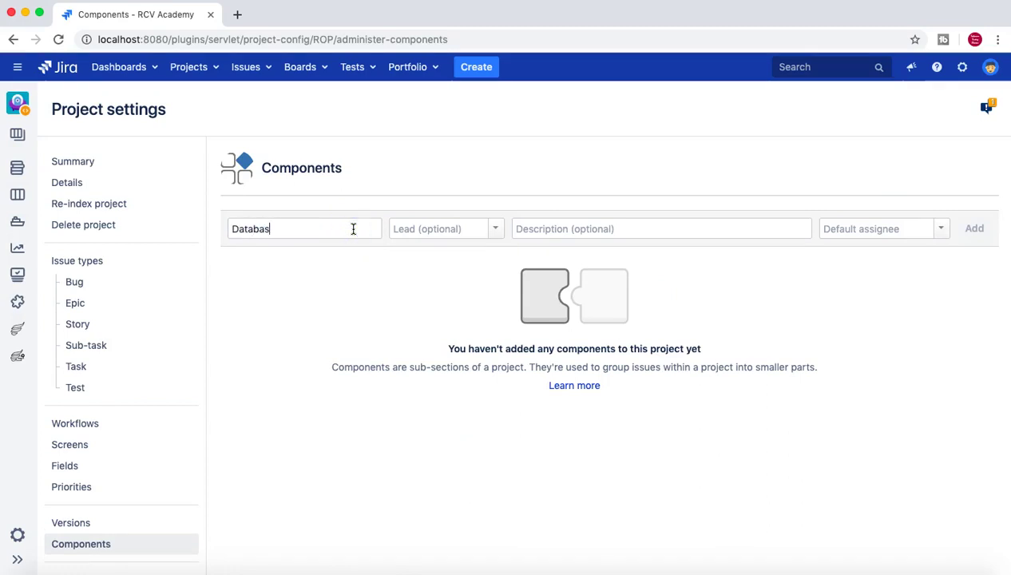
click(473, 230)
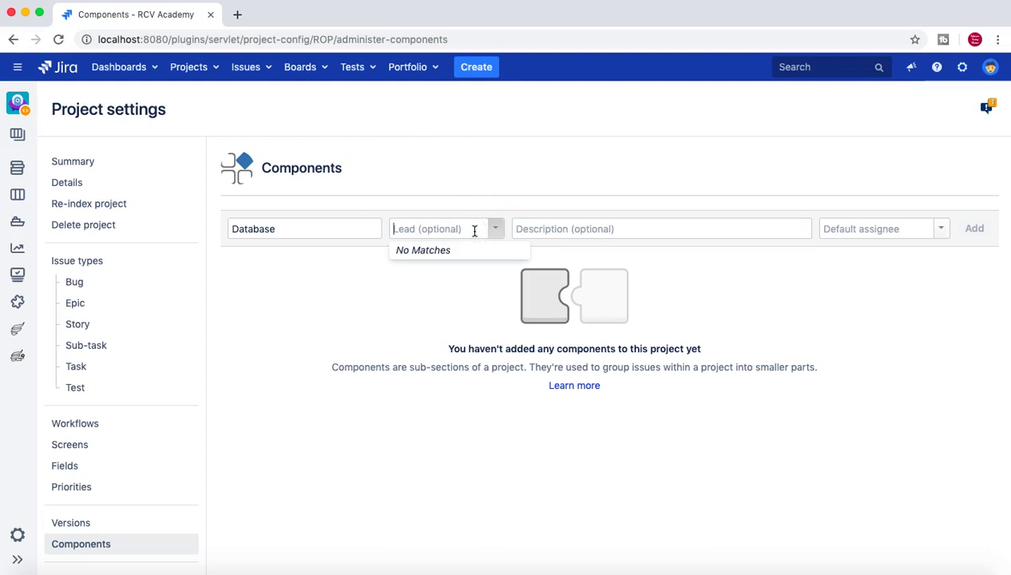
text(a)
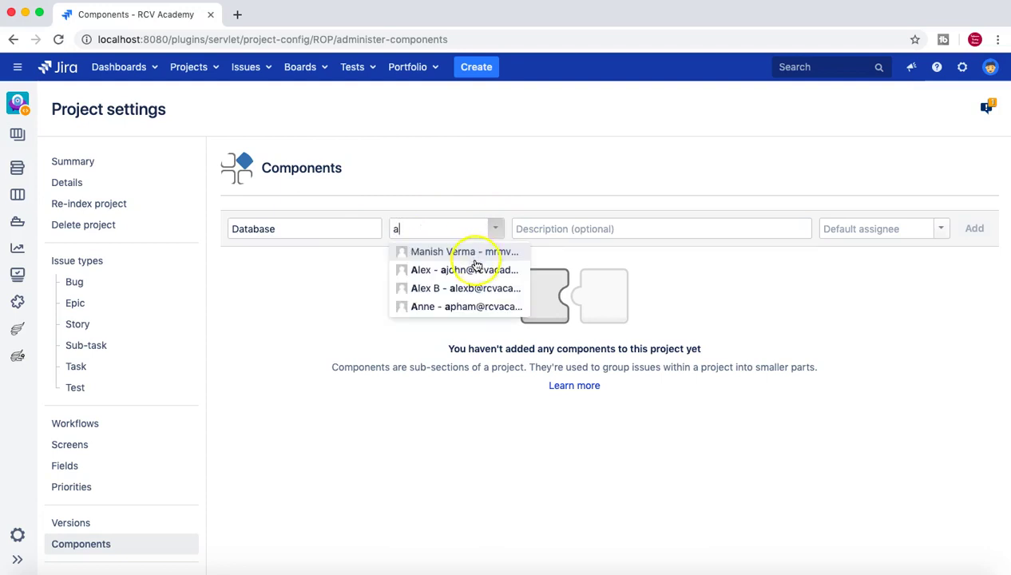
click(470, 271)
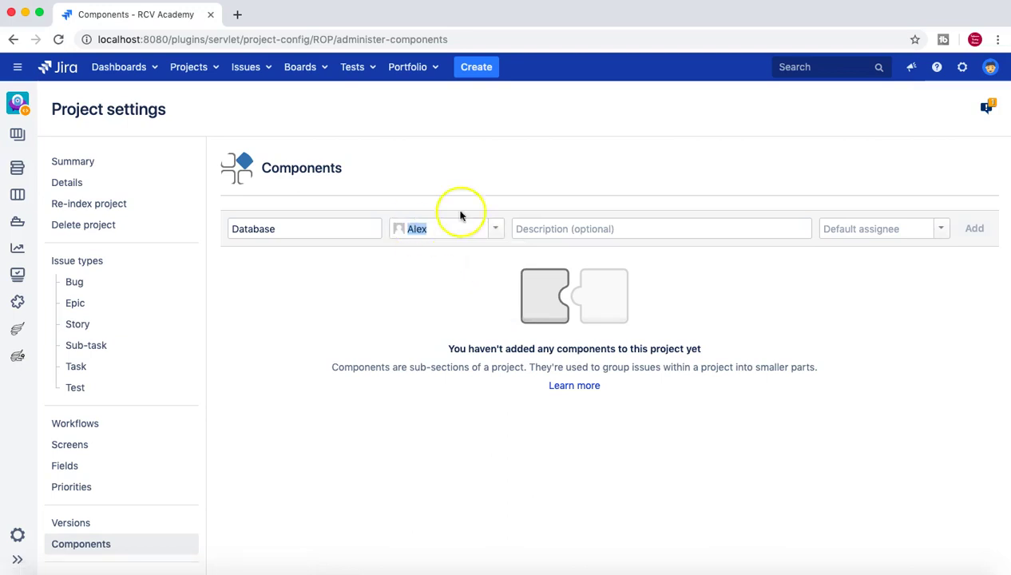
click(562, 198)
click(402, 263)
click(277, 229)
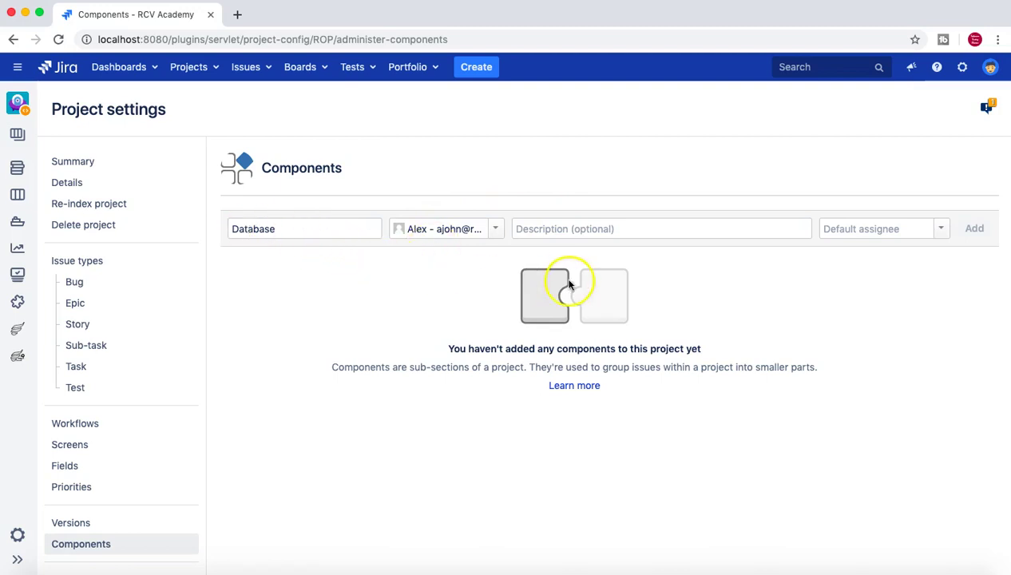
click(564, 231)
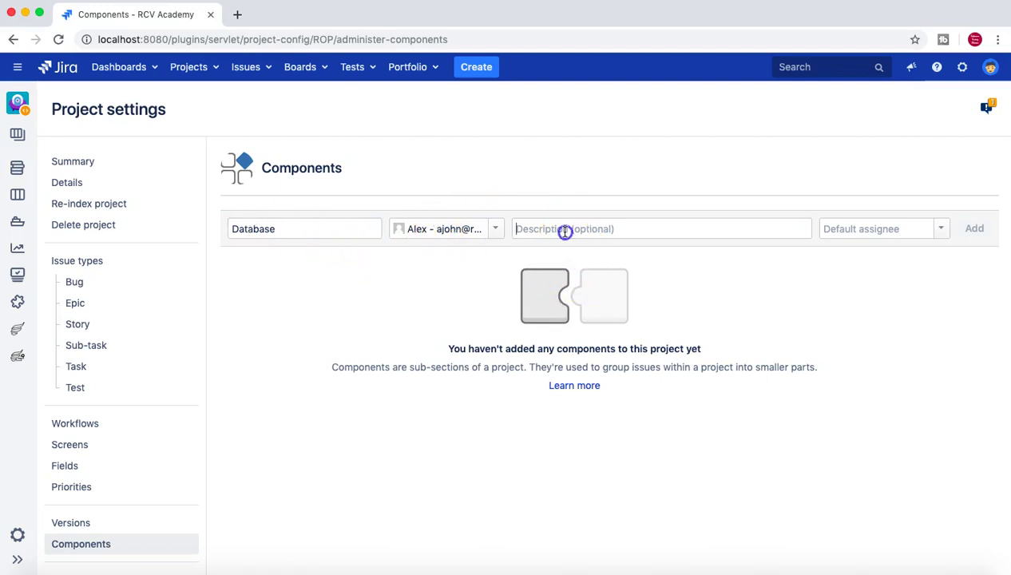
- Set the Database component's default assignee to Component lead
click(869, 229)
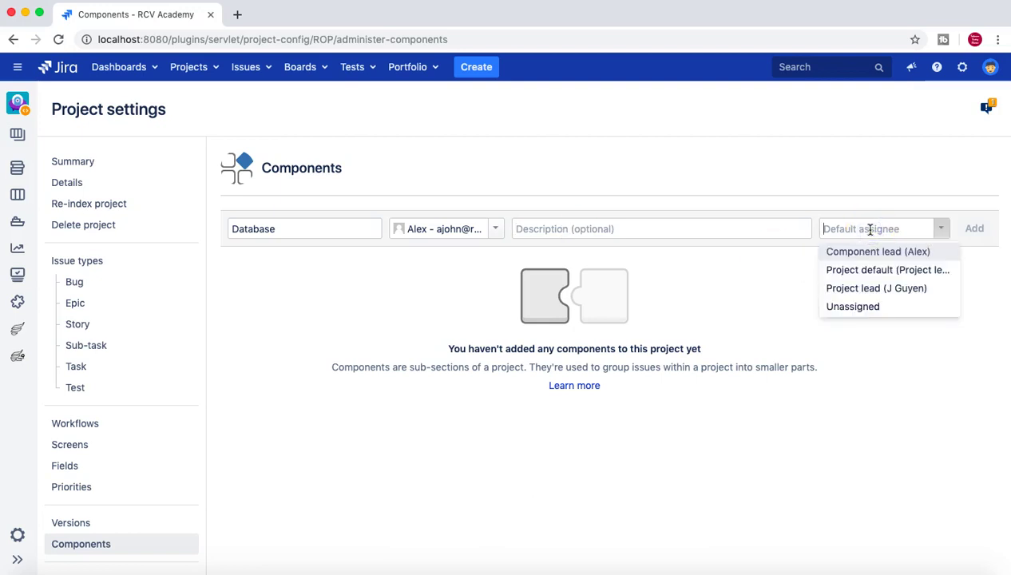
click(860, 197)
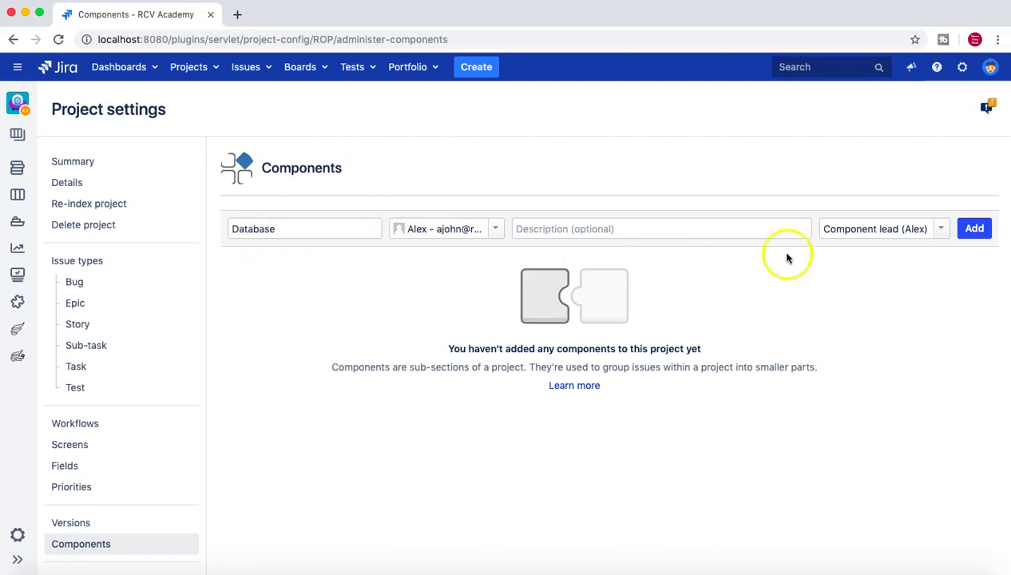
click(865, 228)
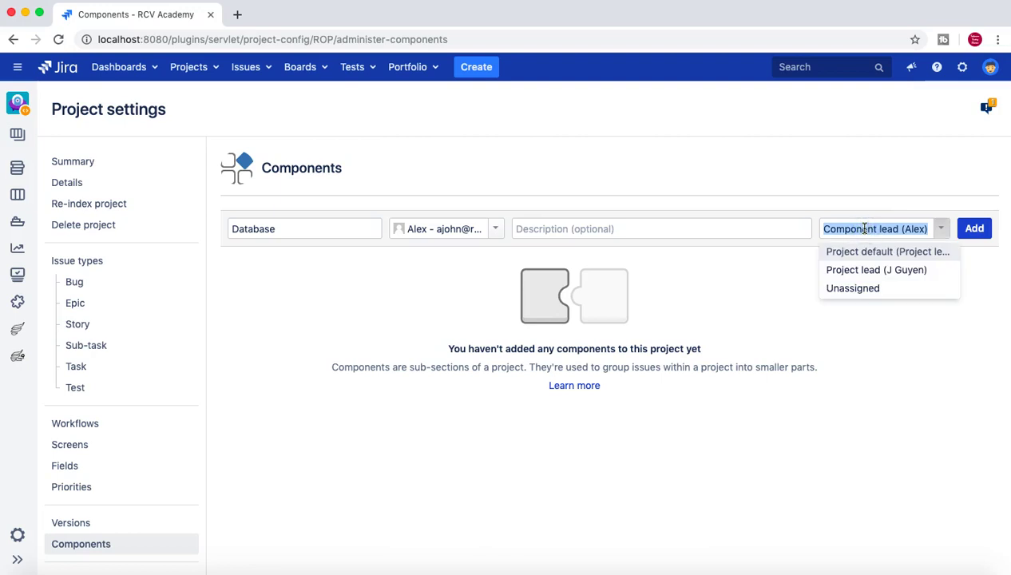
click(893, 229)
click(902, 228)
click(910, 199)
- Add the Database component so it is listed active with 0 issues
click(980, 232)
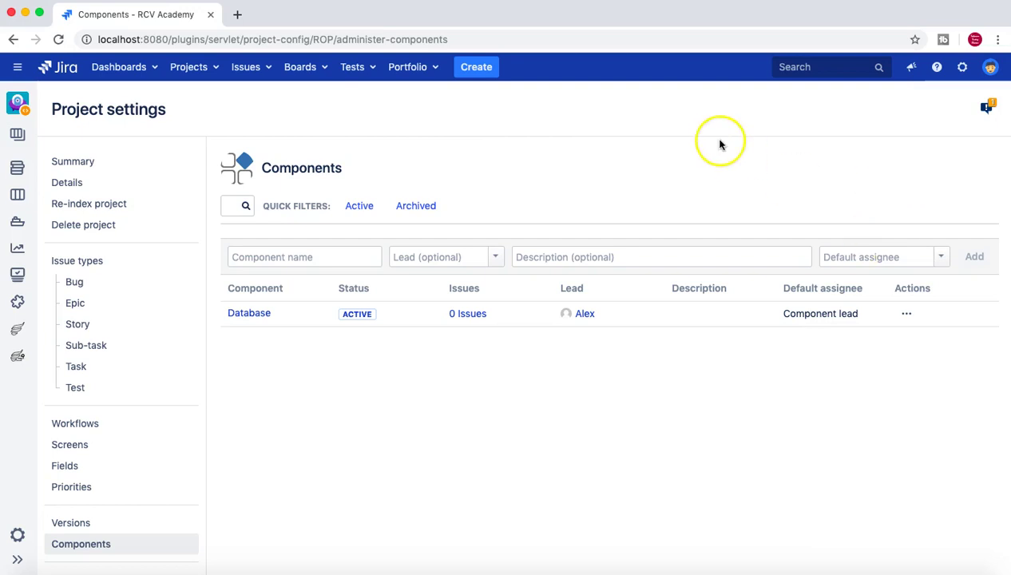
- Start a new Bug issue with the summary 'test defect 3'
click(480, 68)
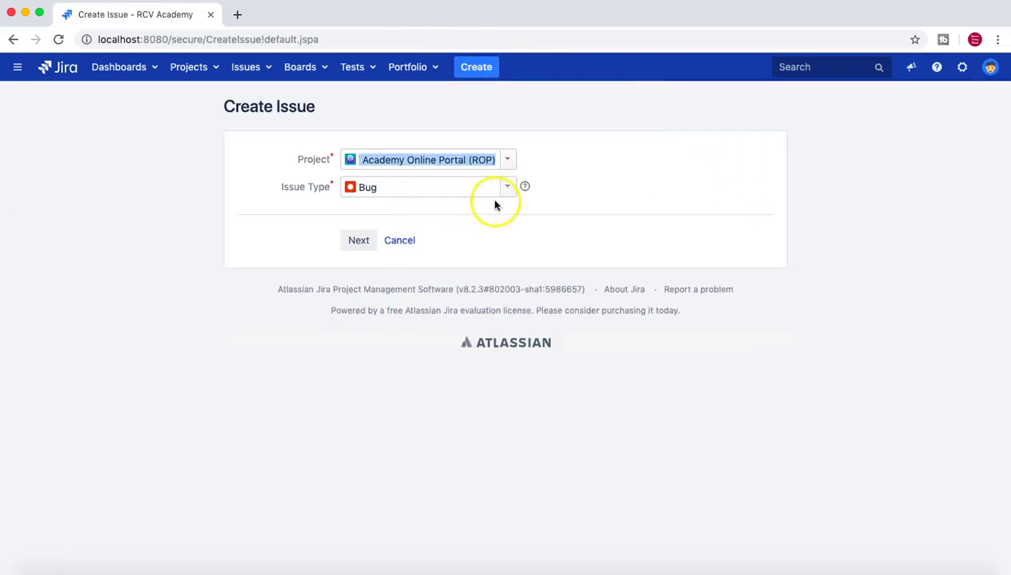
click(360, 241)
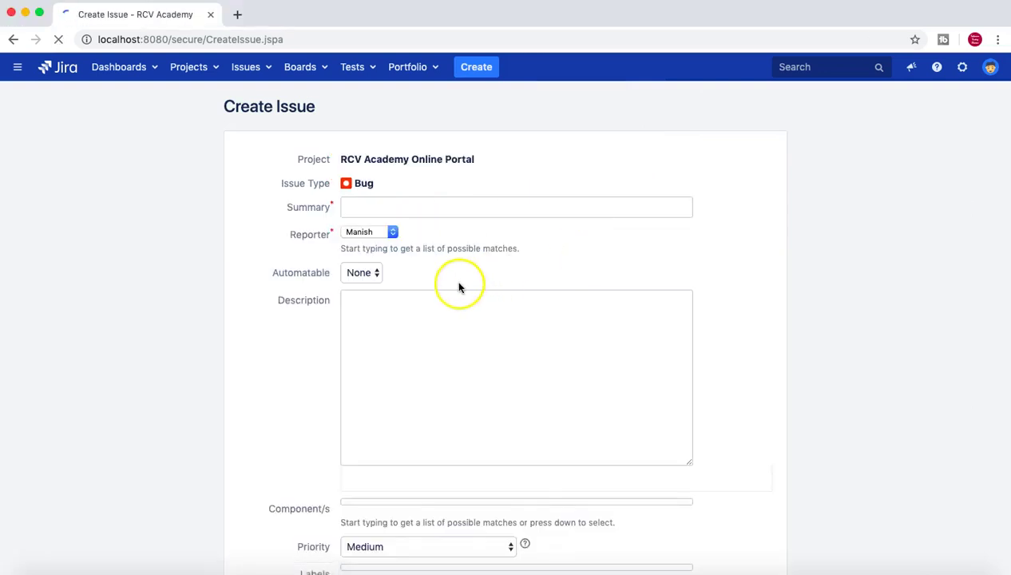
text(tes)
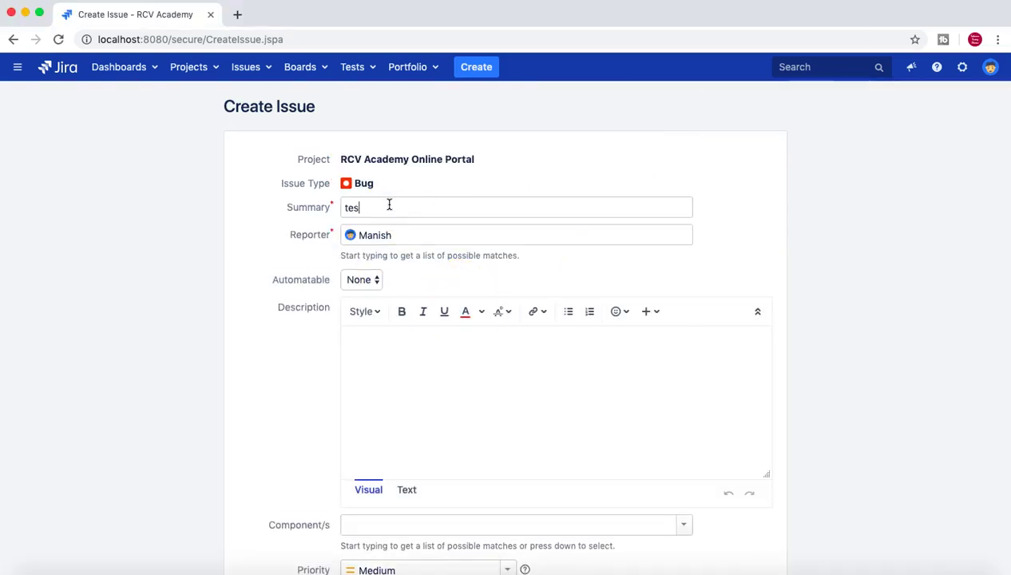
text(t defect 3)
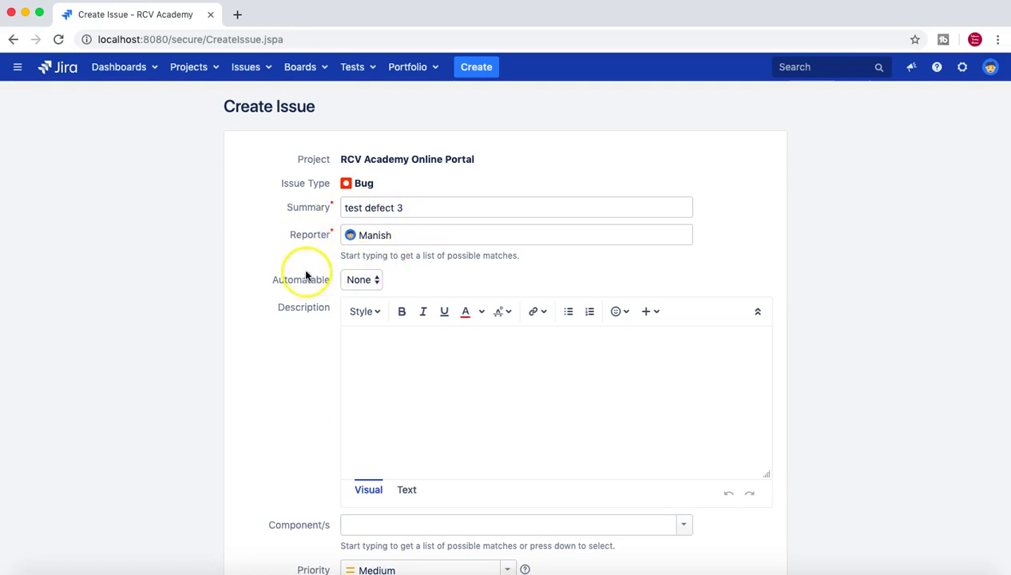
- Assign it to the Database component, leave Assignee as Automatic, and submit the issue
scroll(305, 275, down, 2)
scroll(306, 276, down, 3)
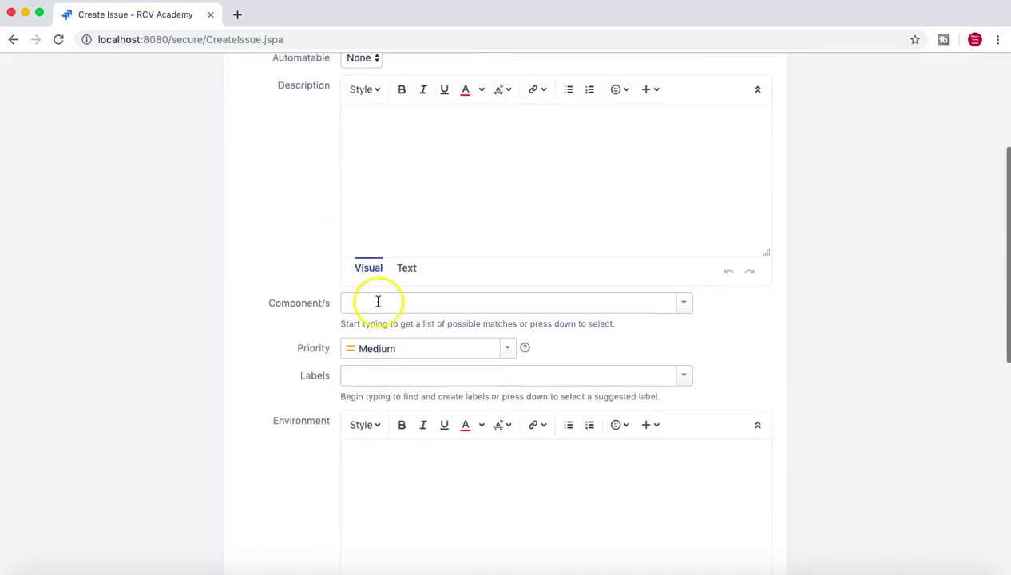
click(684, 303)
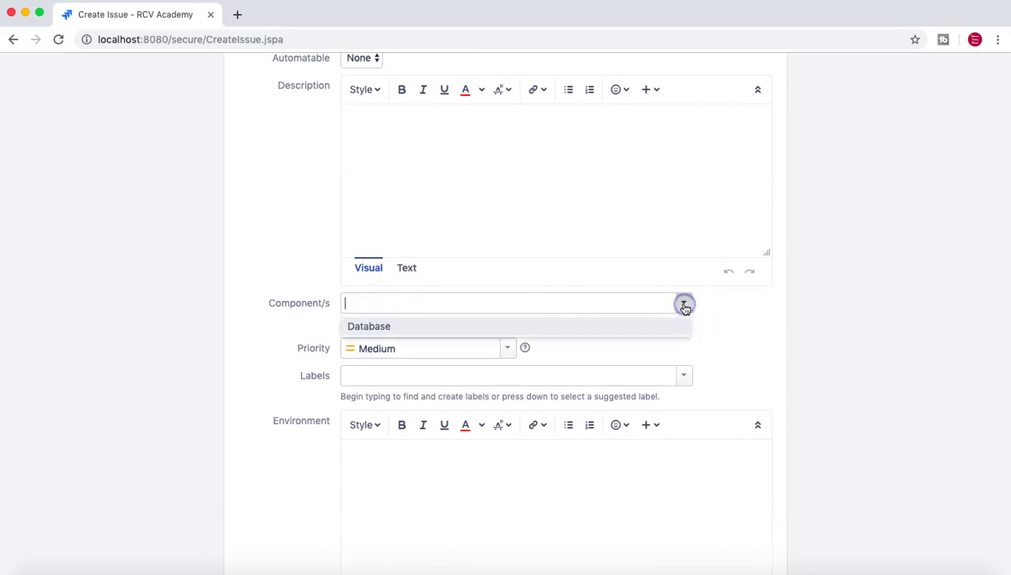
click(547, 327)
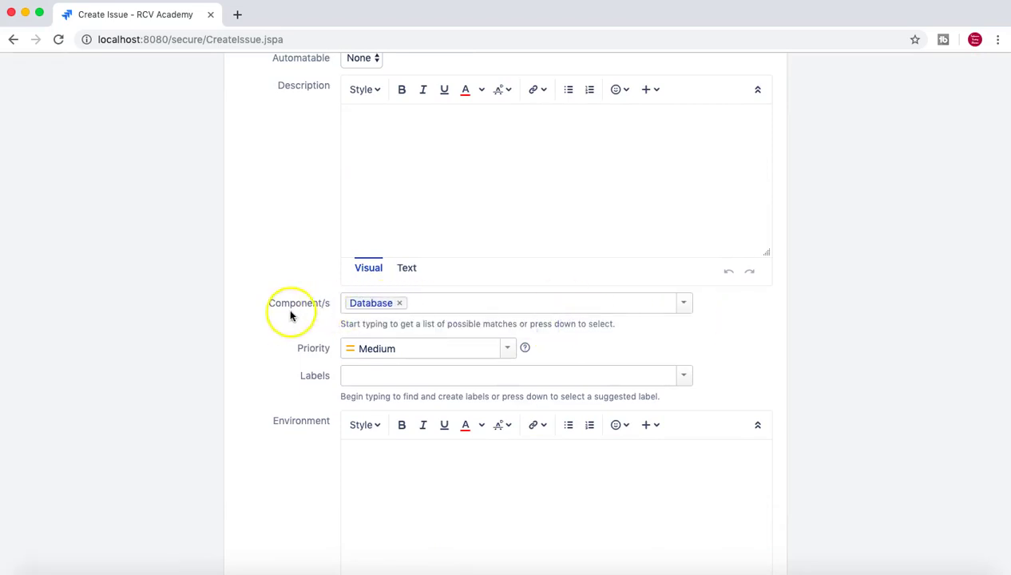
scroll(290, 314, down, 10)
click(363, 453)
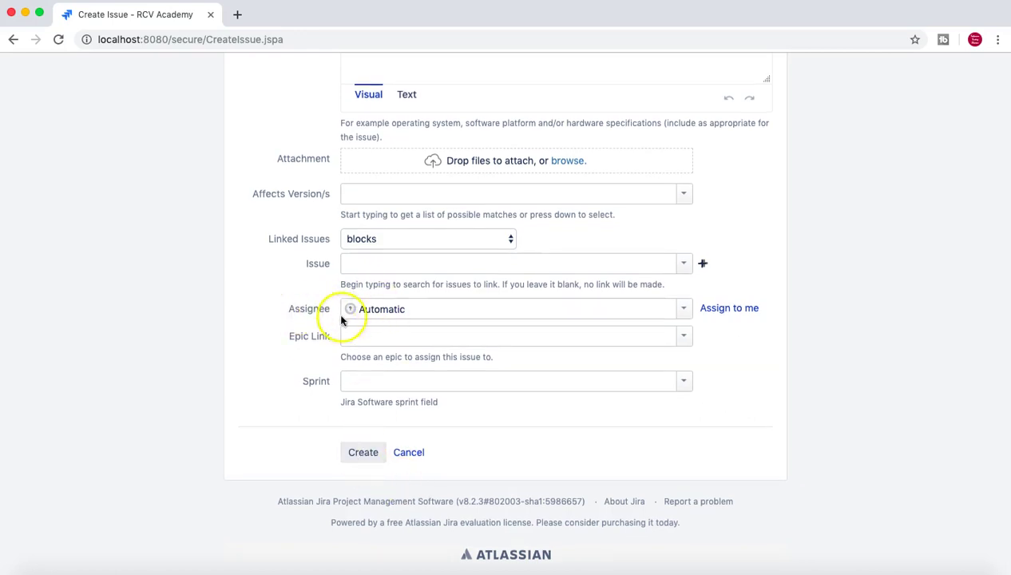
click(365, 452)
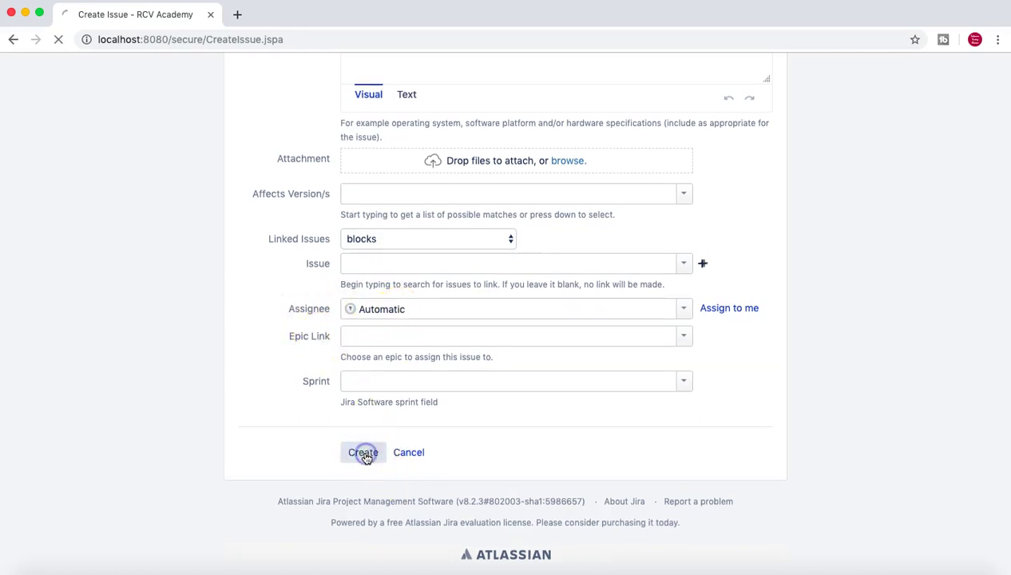